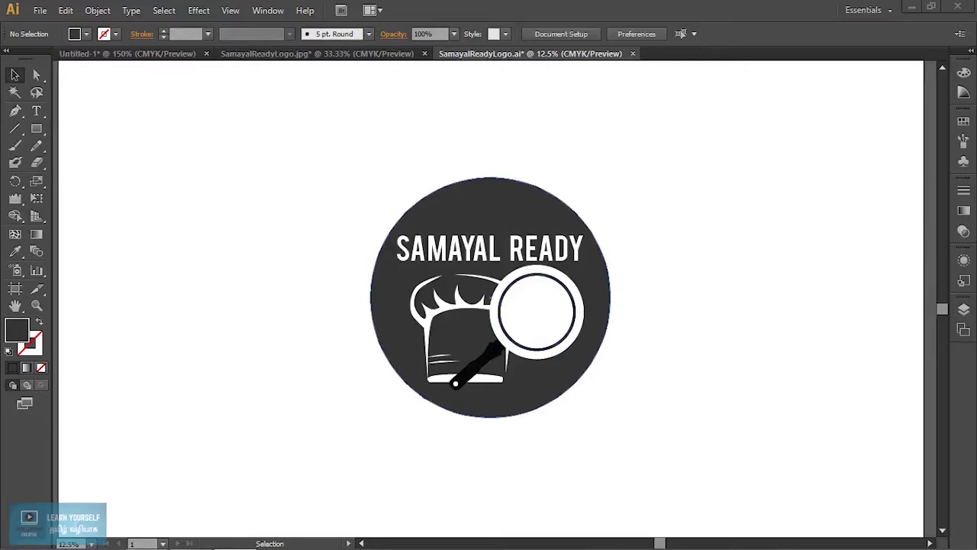
Open the Effect menu and reveal its 3D submenu for the SAMAYAL READY logo
left_click(199, 10)
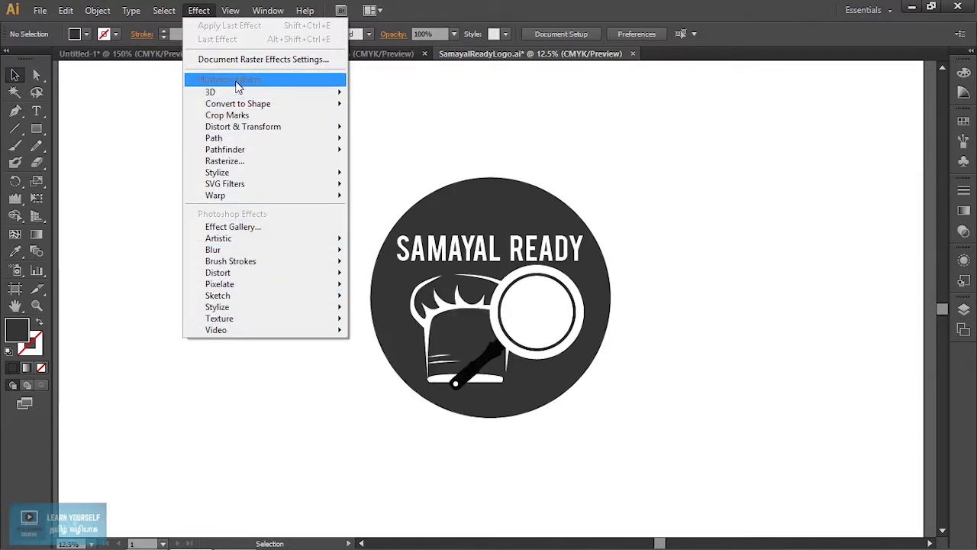
Open 3D Extrude & Bevel, move its dialog aside, and cancel without applying
mouse_move(229, 91)
left_click(467, 216)
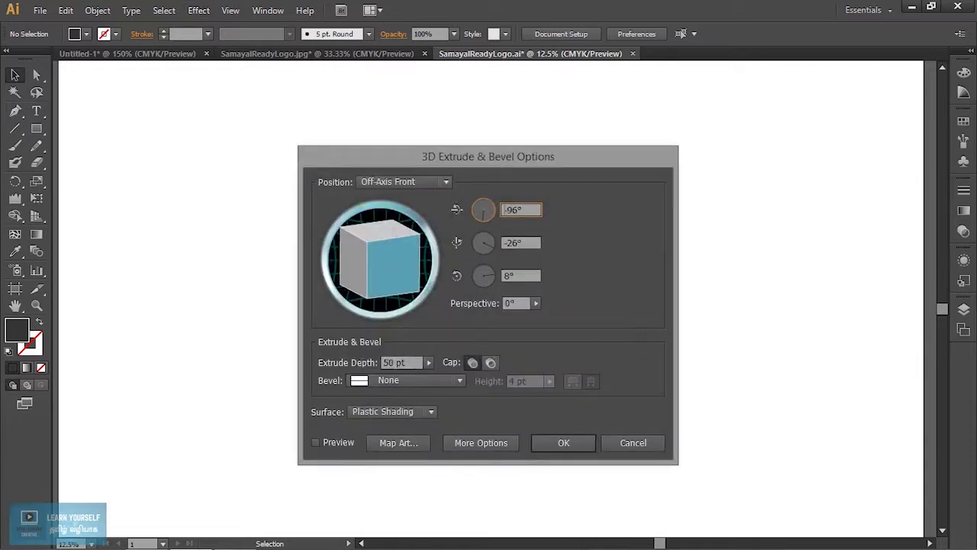
left_click_drag(442, 157, 308, 64)
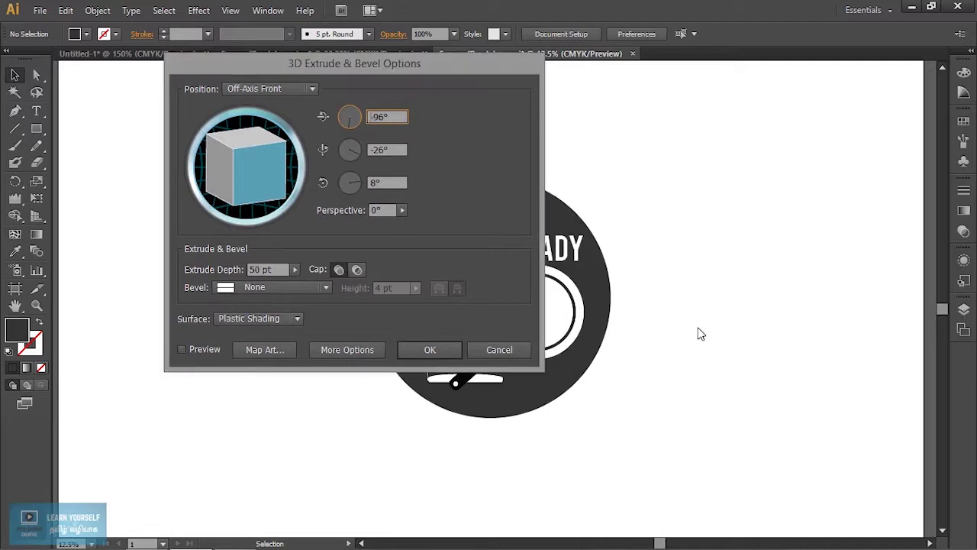
left_click(493, 359)
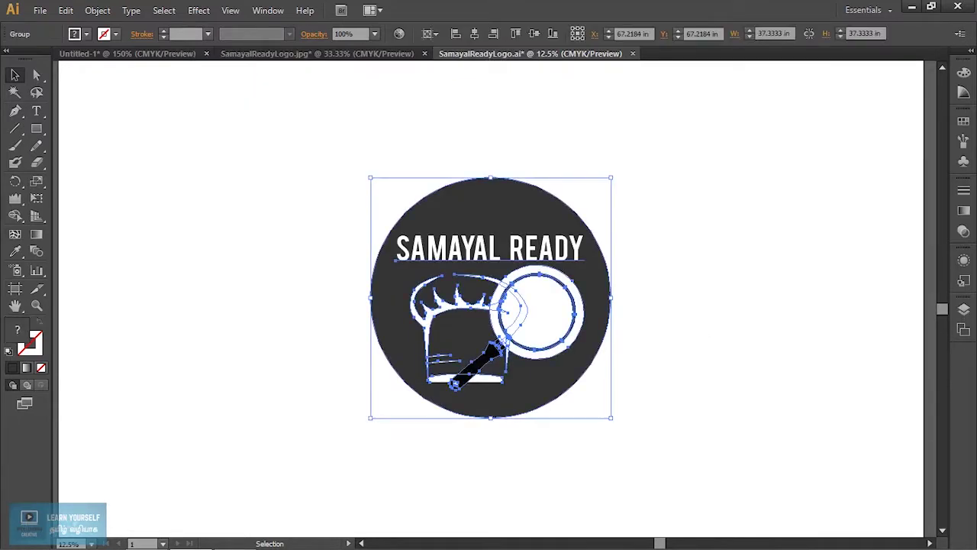
Cancel Extrude & Bevel a second time, then enter the logo group and select the frying pan
left_click(230, 10)
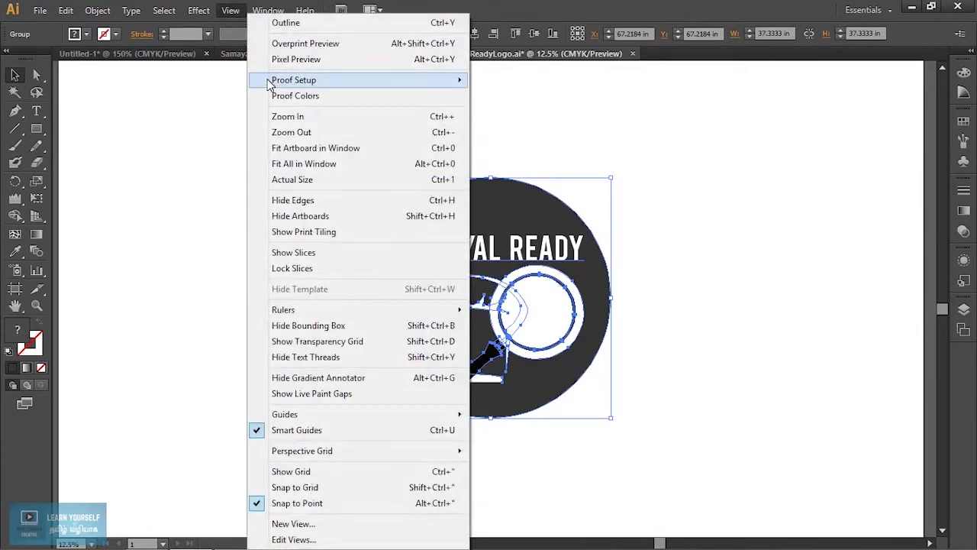
mouse_move(238, 103)
mouse_move(211, 92)
left_click(411, 93)
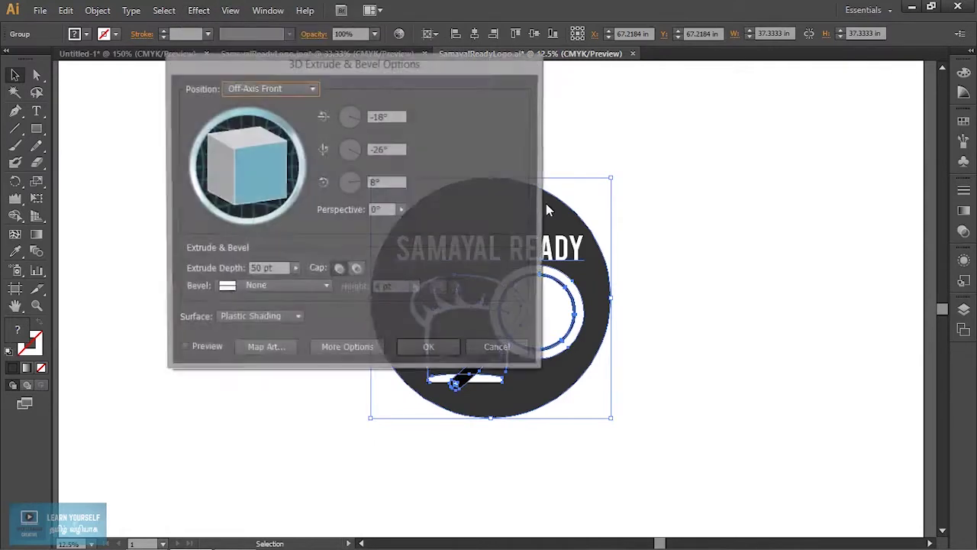
left_click_drag(299, 65, 224, 36)
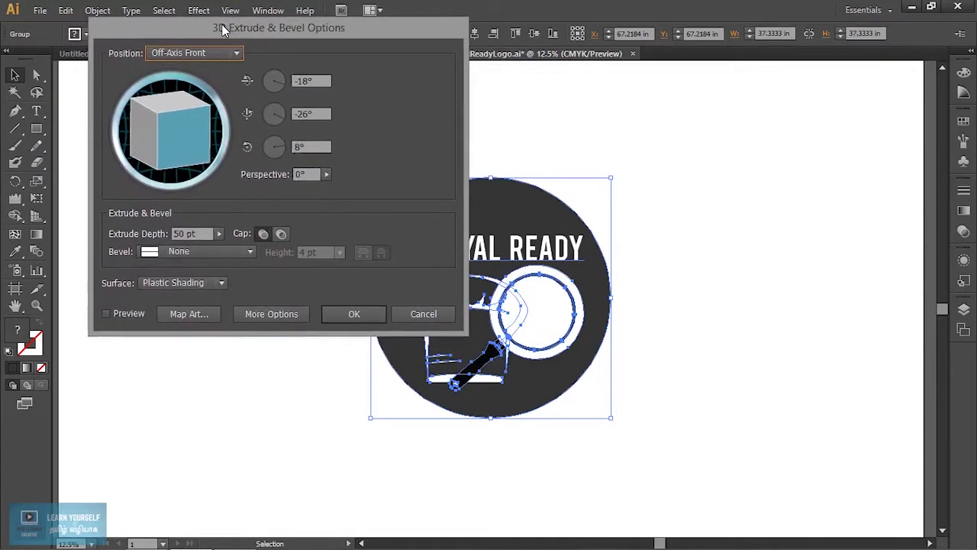
left_click(442, 312)
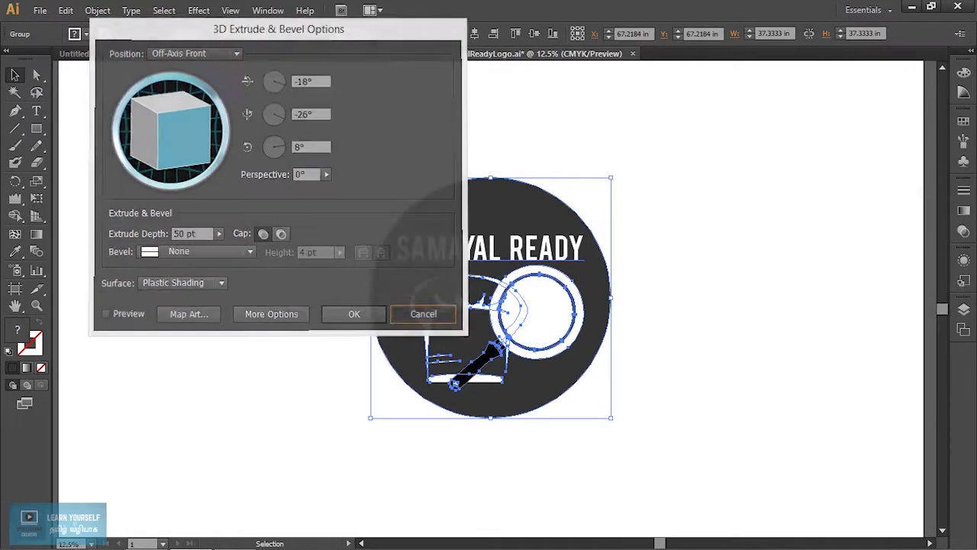
double_click(488, 248)
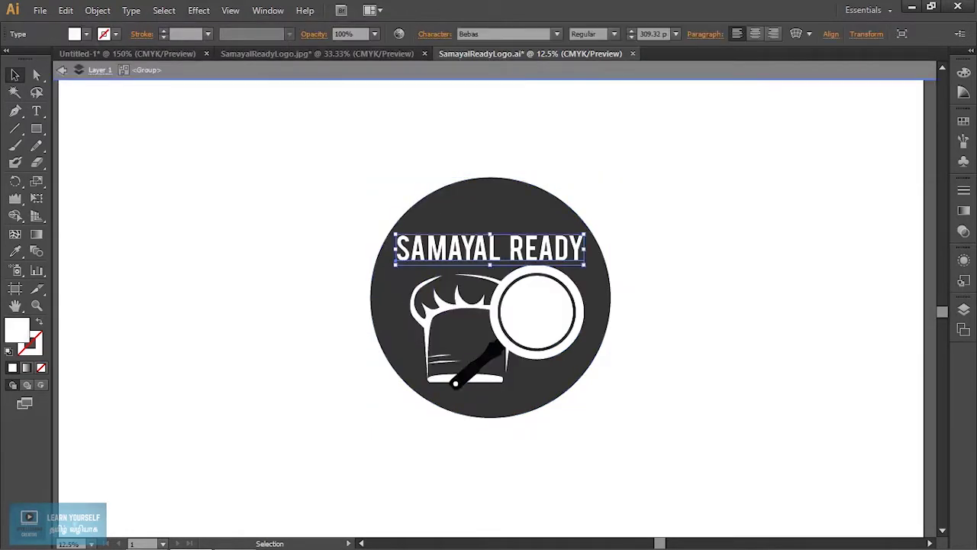
left_click(539, 273)
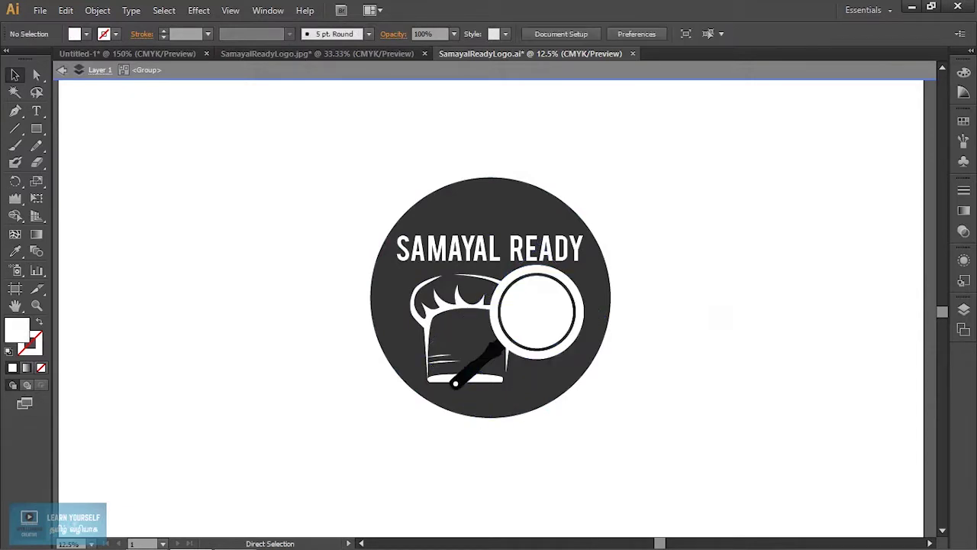
Alt-drag a copy of the frying pan out beside the logo and select it
left_click_drag(512, 309, 775, 233)
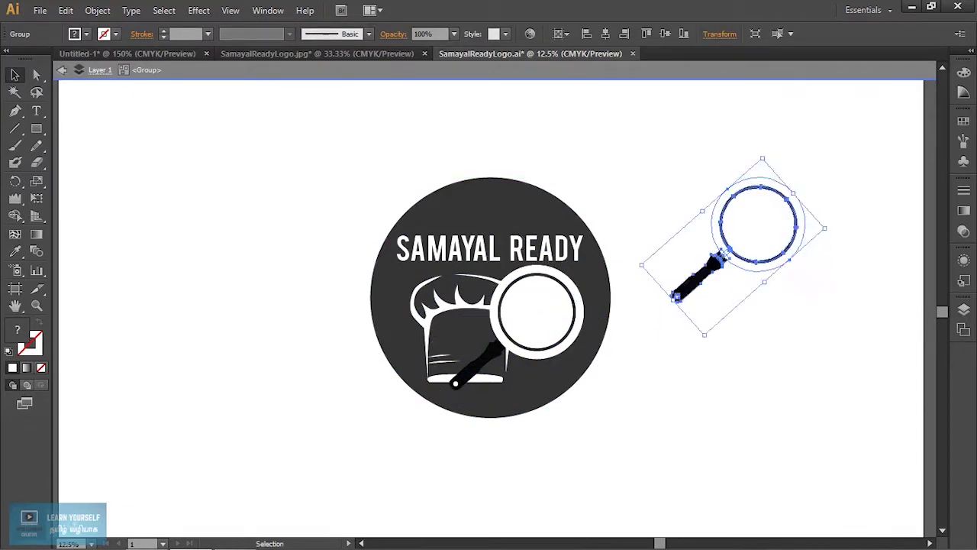
left_click(840, 343)
left_click(719, 261)
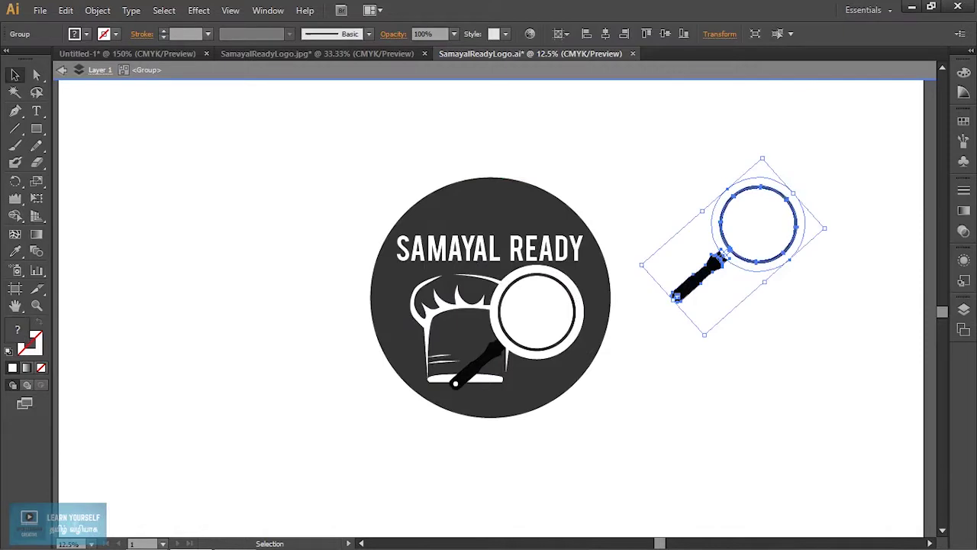
Apply a 3D Extrude & Bevel effect to the copied pan, then deselect it
left_click(197, 10)
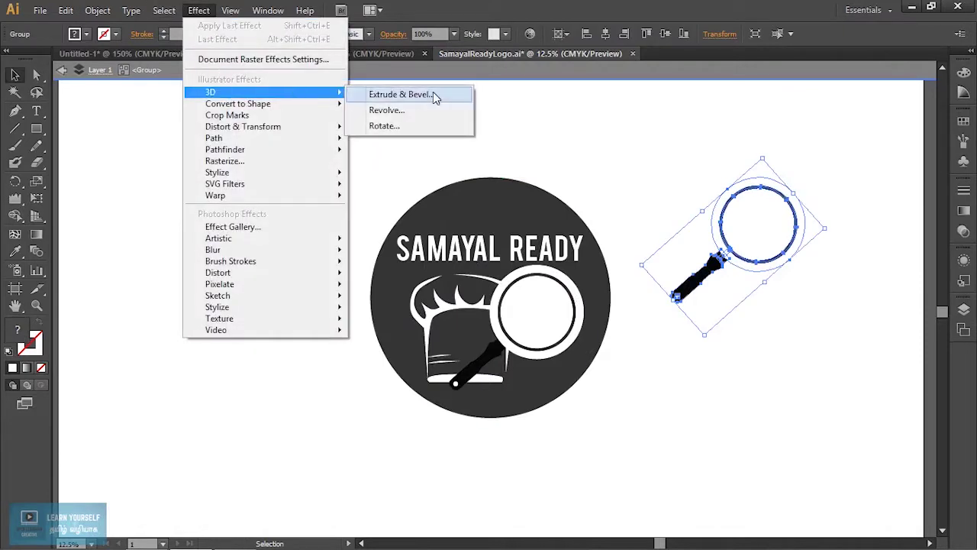
mouse_move(211, 92)
left_click(437, 91)
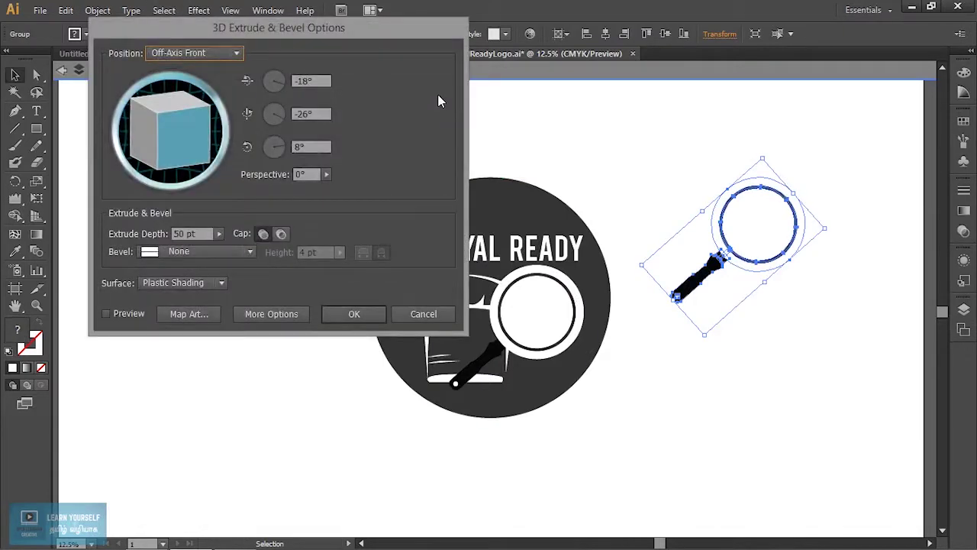
left_click(352, 318)
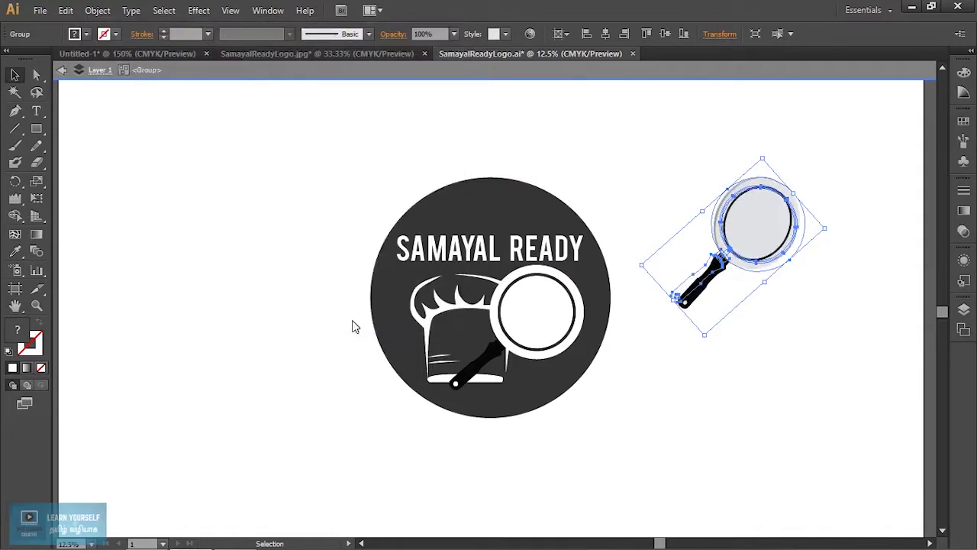
key("ctrl+shift+a")
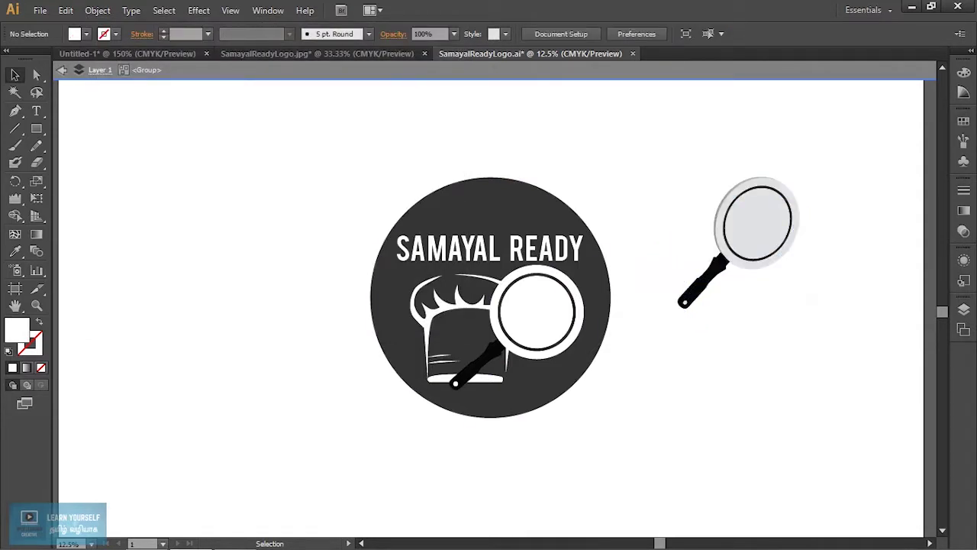
Zoom in and drag the flat frying pan out of the logo circle
scroll(753, 328, "up", 1)
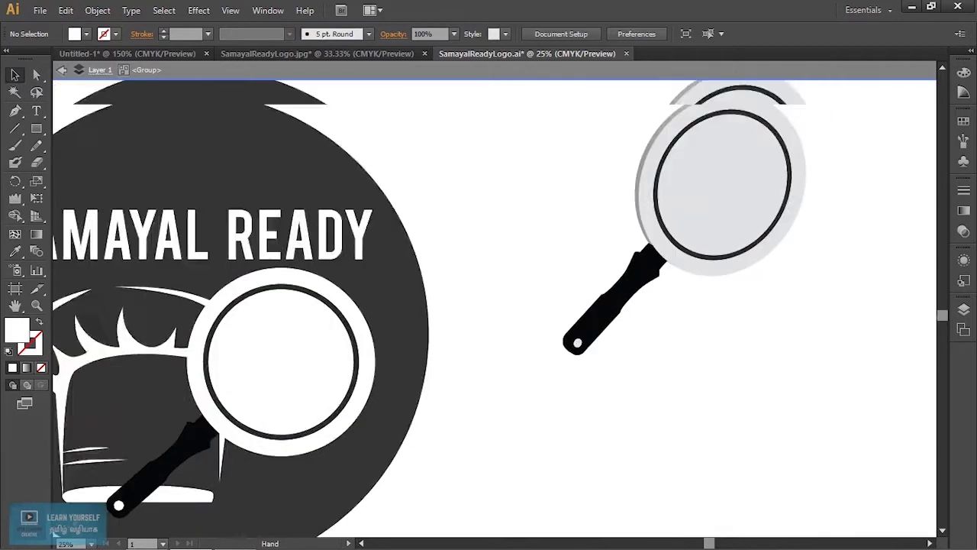
left_click_drag(742, 168, 658, 374)
scroll(659, 374, "up", 3)
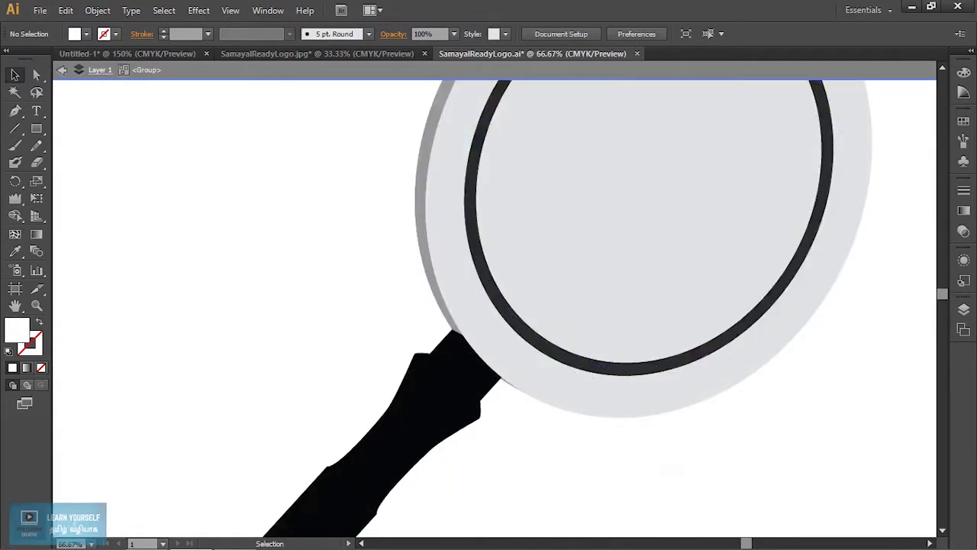
scroll(669, 451, "down", 2)
scroll(650, 454, "down", 1)
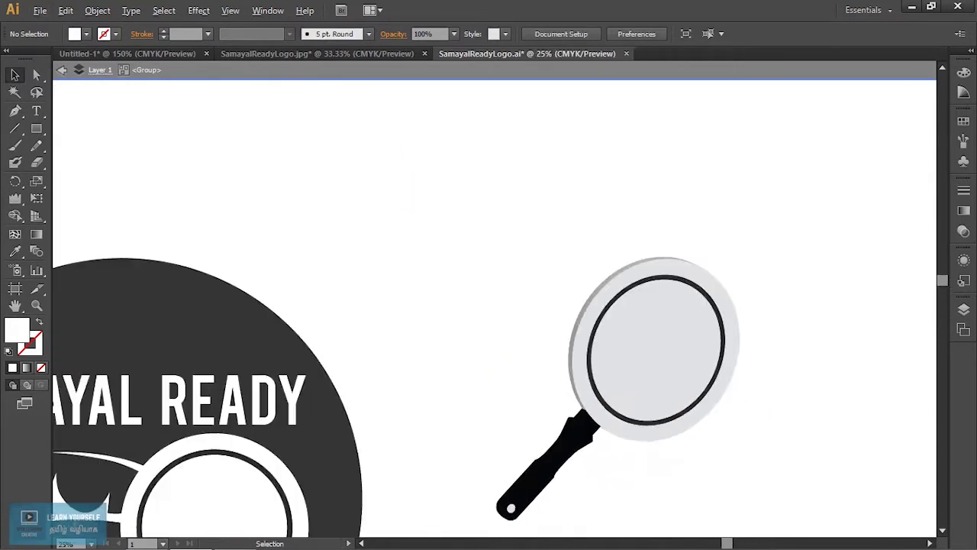
left_click_drag(218, 452, 523, 100)
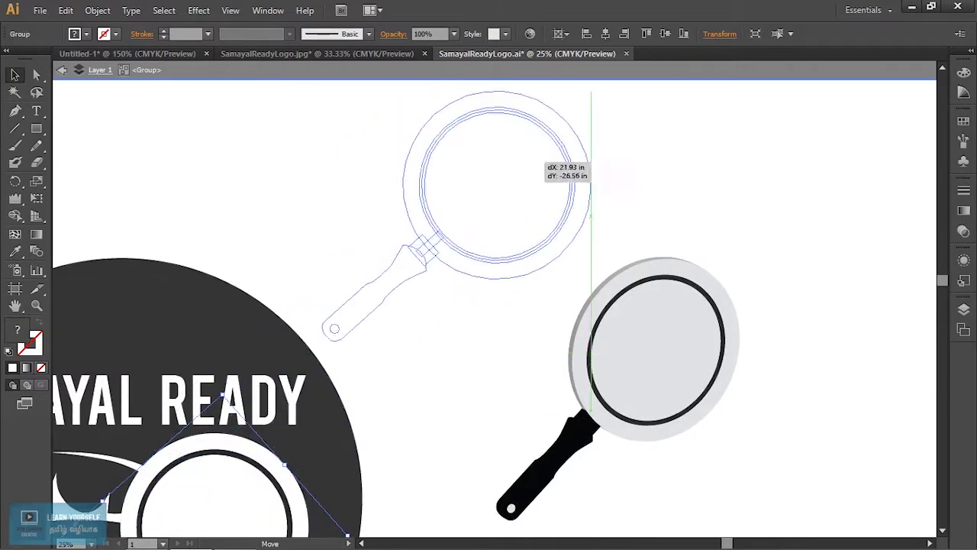
left_click(763, 190)
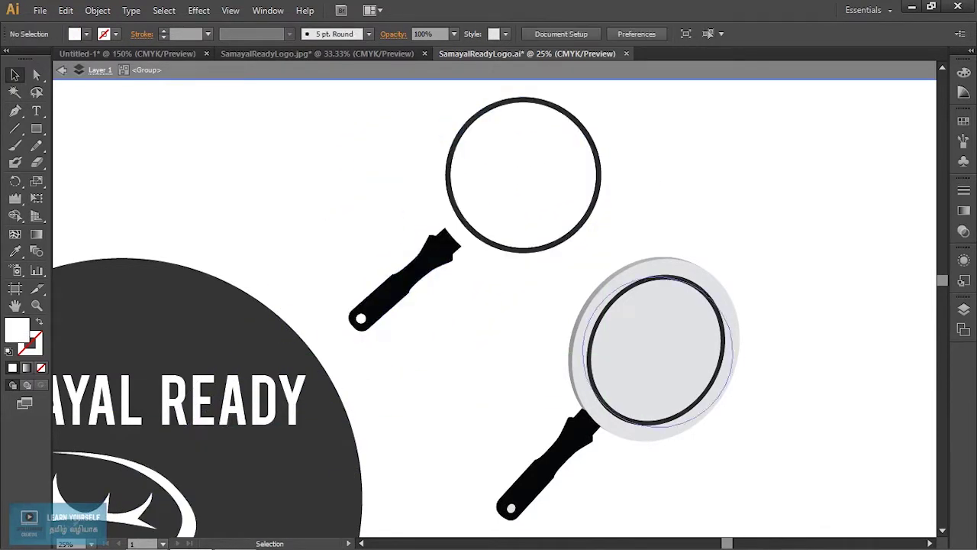
Select the SAMAYAL READY title, then deselect it and zoom out to the whole artboard
left_click_drag(229, 428, 750, 250)
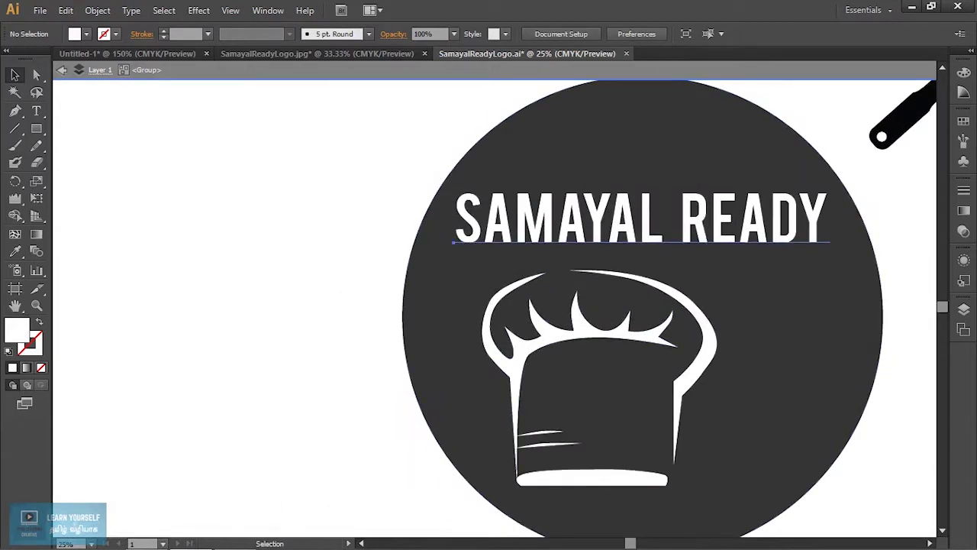
left_click(641, 218)
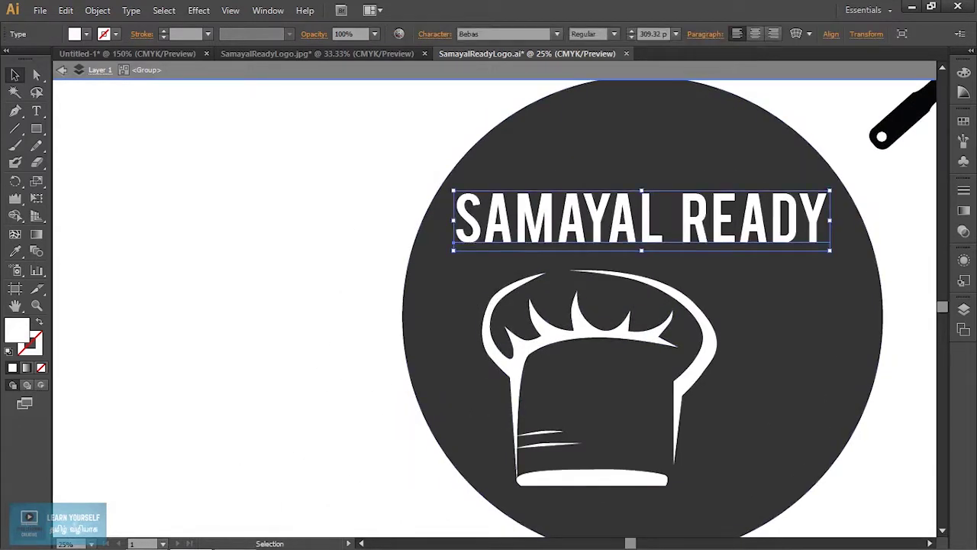
key("ctrl+shift+a")
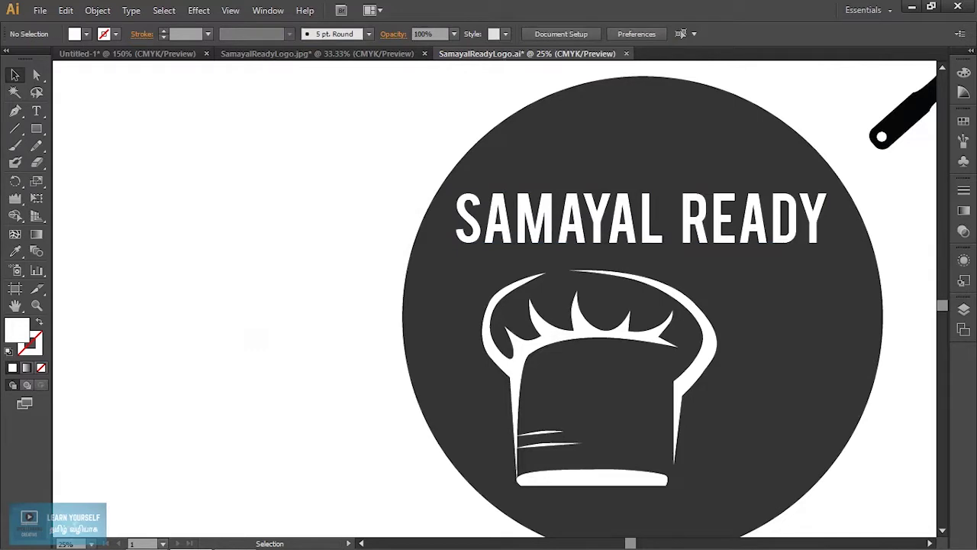
key("ctrl+minus")
key("ctrl+minus")
key("ctrl+minus")
scroll(496, 298, "right", 3)
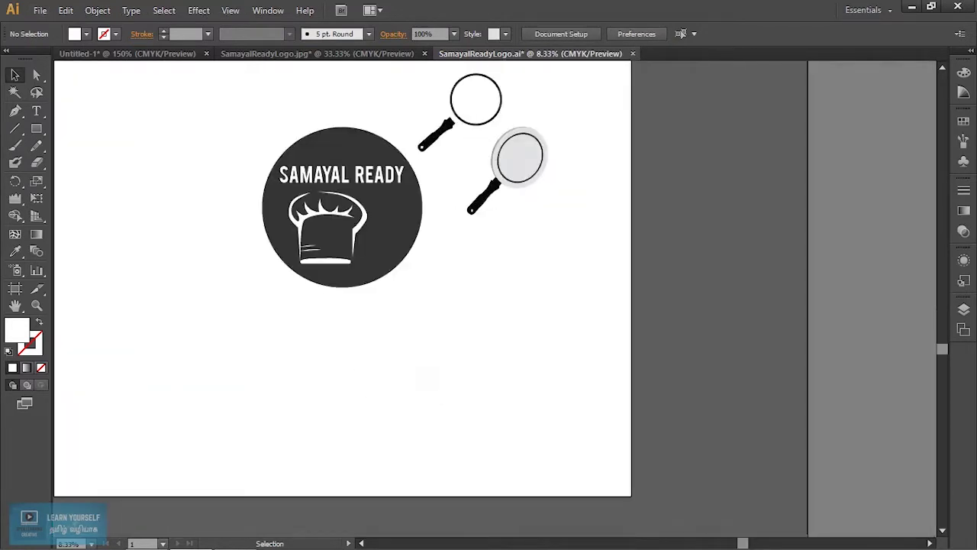
Paste a copy of the SAMAYAL READY title and fill it olive yellow #AFAA00
key("ctrl+v")
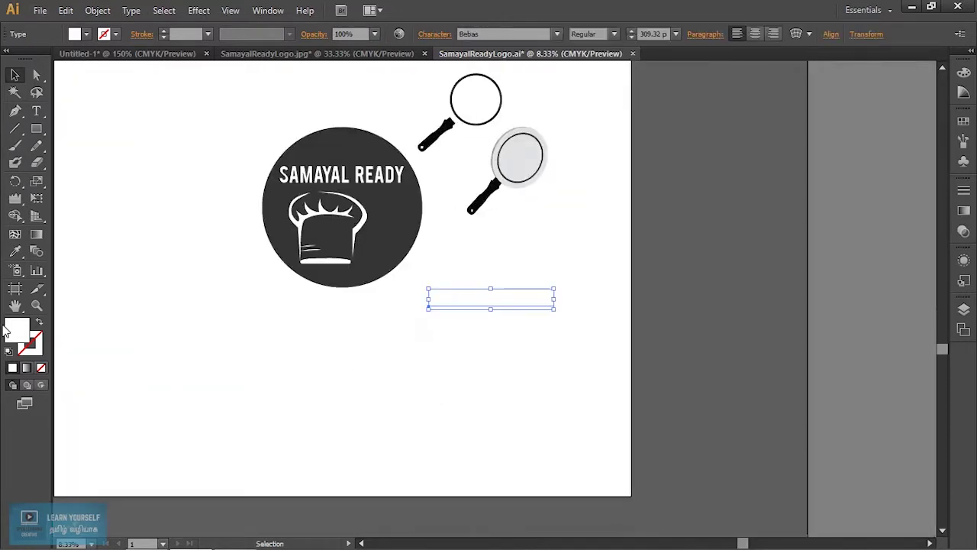
double_click(16, 328)
left_click(770, 381)
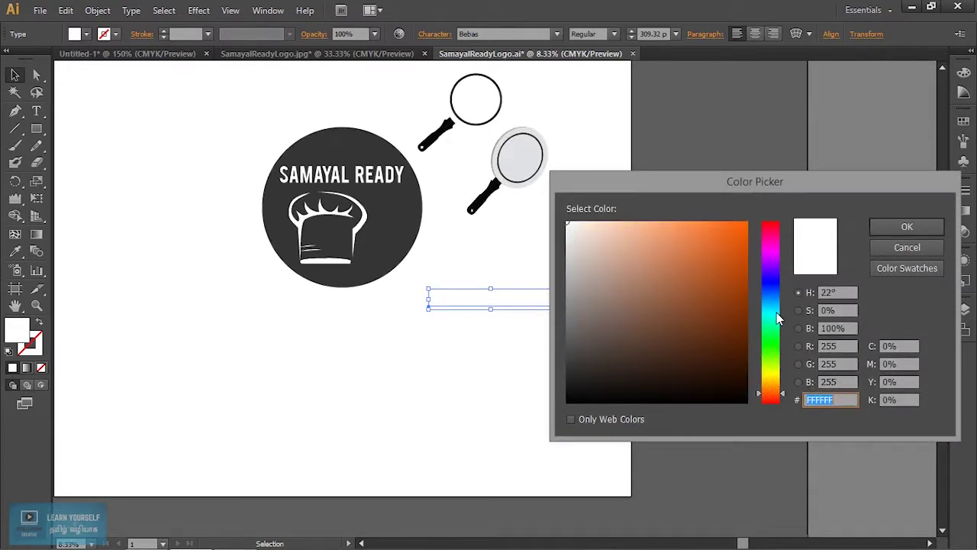
left_click(770, 374)
left_click_drag(727, 353, 750, 276)
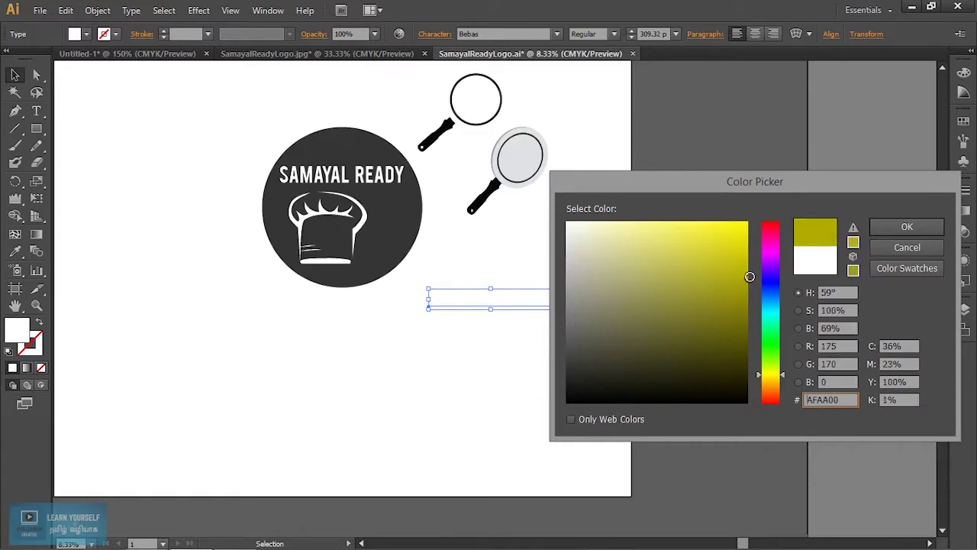
left_click(907, 227)
key("ctrl+shift+a")
Bring the olive title into view and select it for a 3D effect
scroll(556, 349, "up", 3)
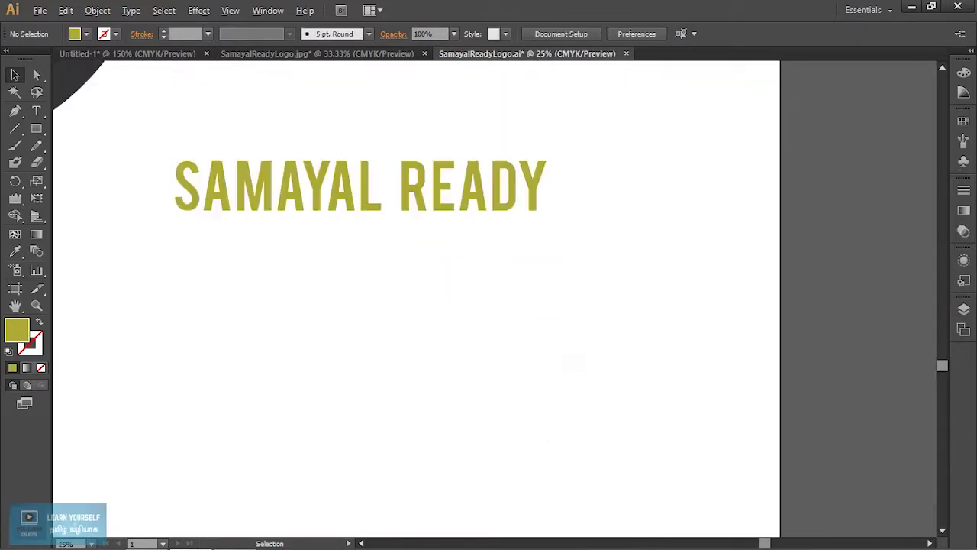
left_click_drag(428, 306, 559, 405)
left_click(489, 282)
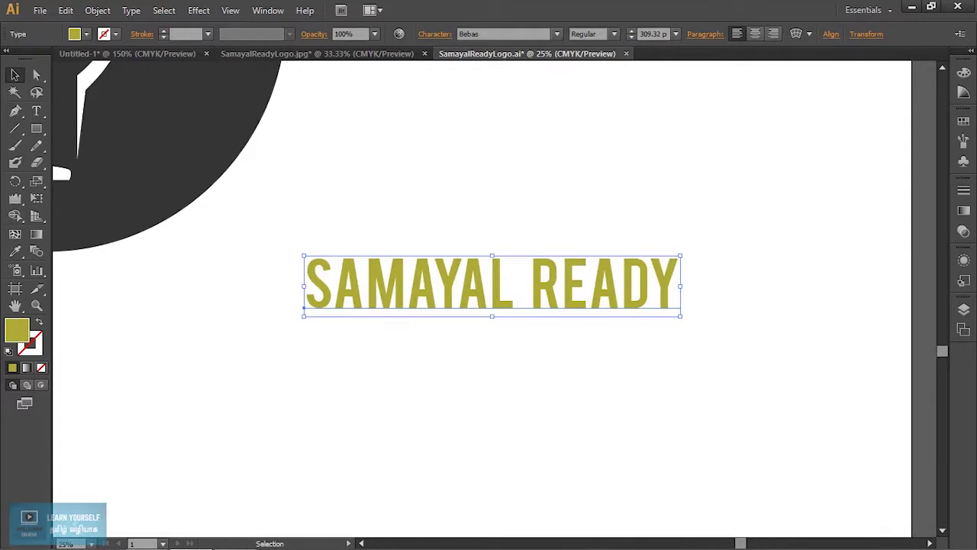
left_click(198, 10)
mouse_move(210, 92)
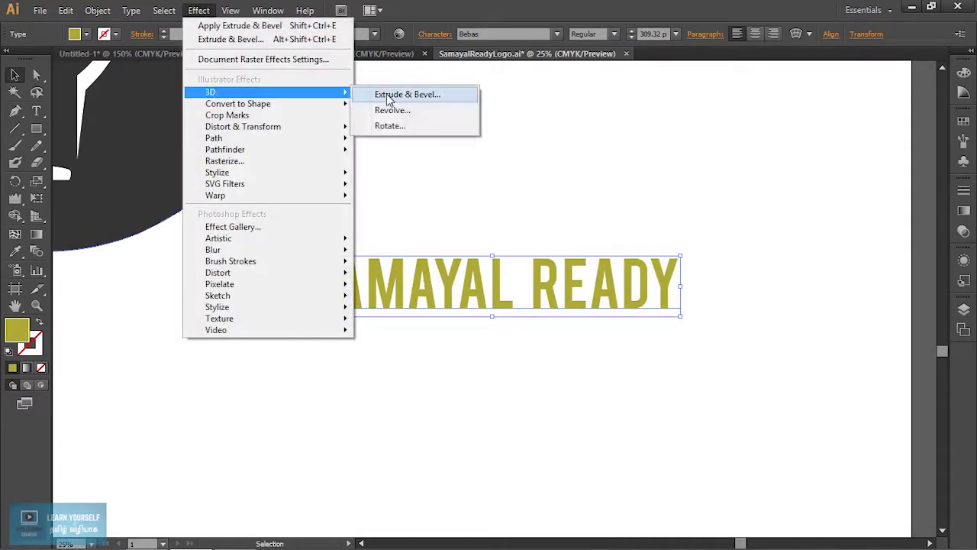
left_click(391, 98)
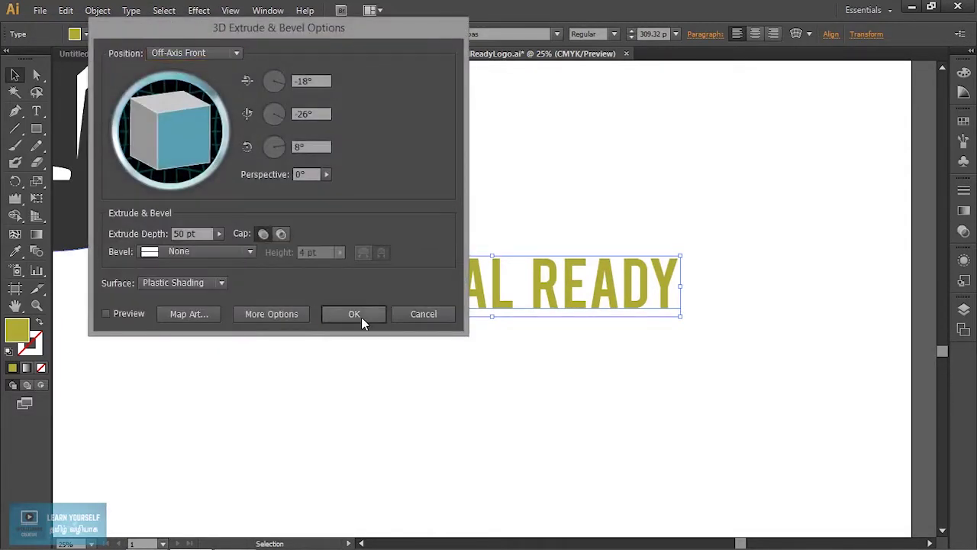
left_click(361, 314)
key("ctrl+shift+a")
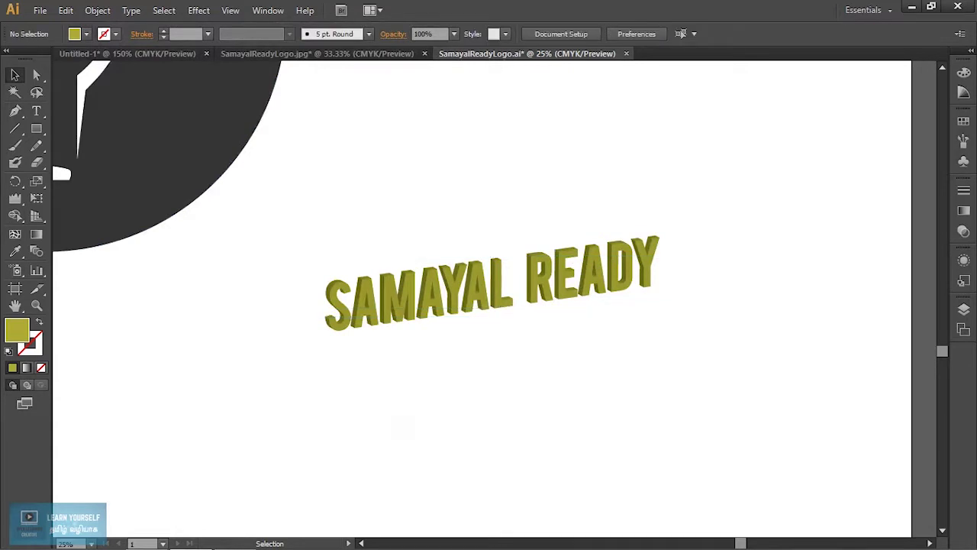
scroll(374, 390, "up", 2)
scroll(374, 390, "up", 1)
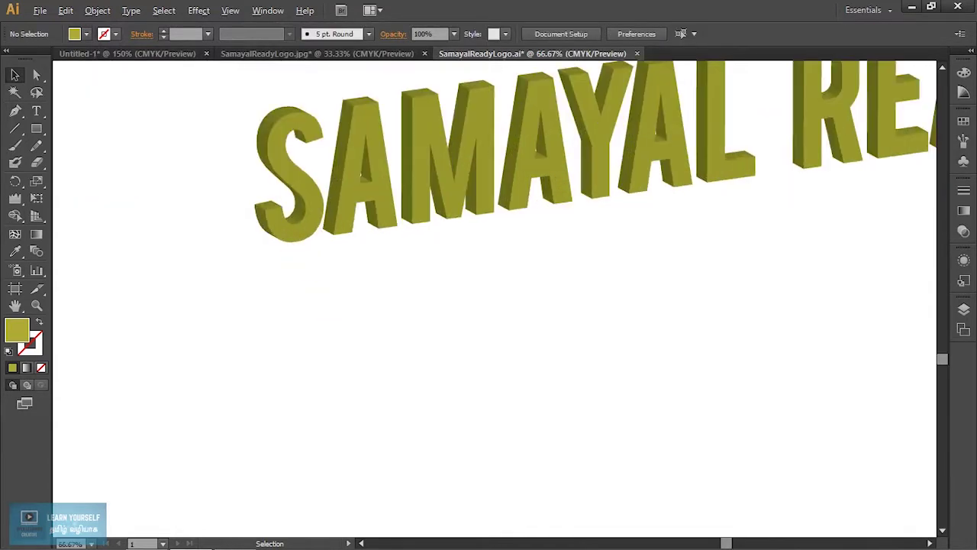
left_click_drag(488, 230, 489, 351)
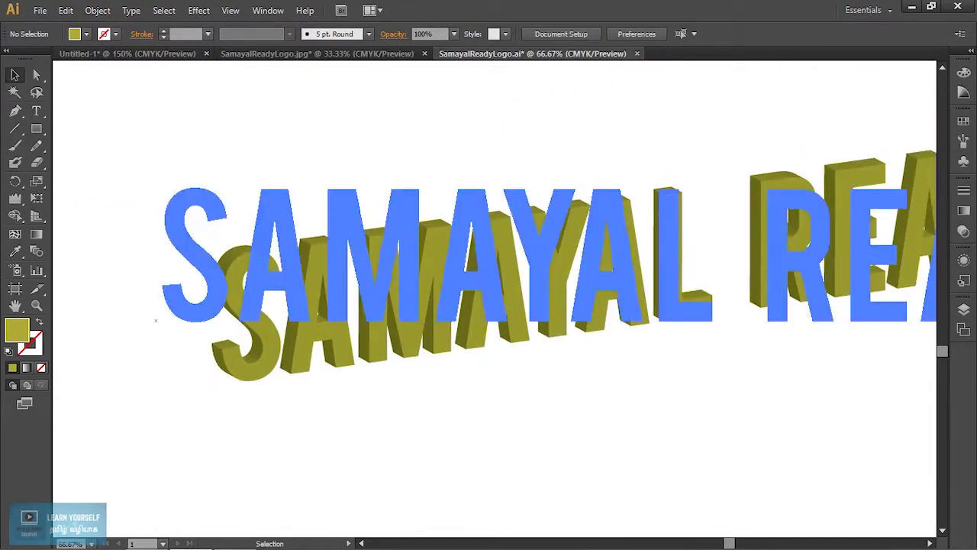
key("ctrl+a")
scroll(473, 374, "down", 1)
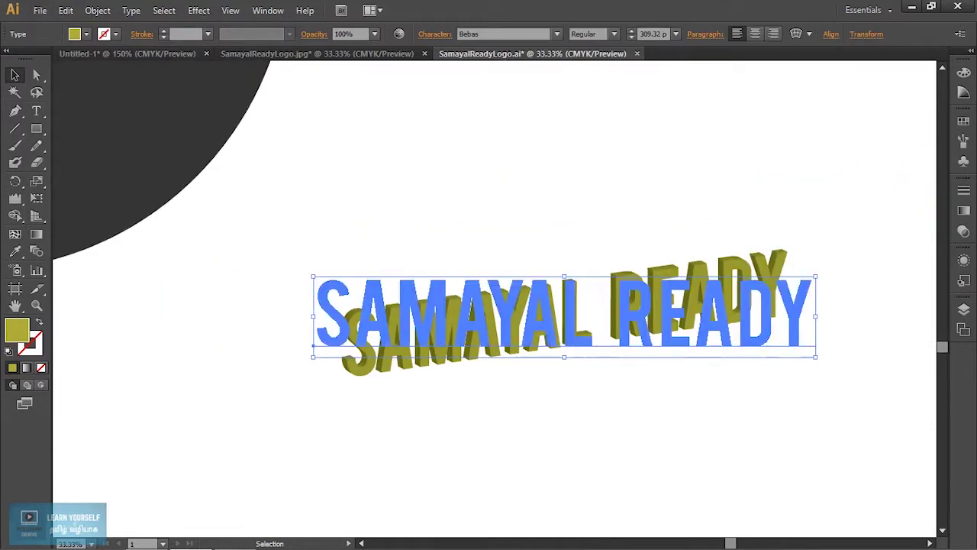
key("t")
key("Escape")
key("Delete")
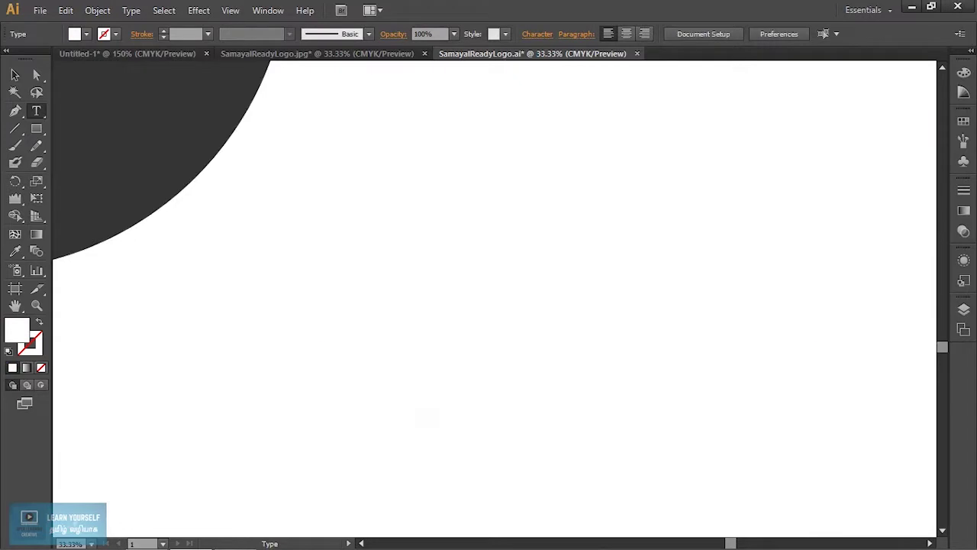
left_click(66, 10)
left_click(92, 42)
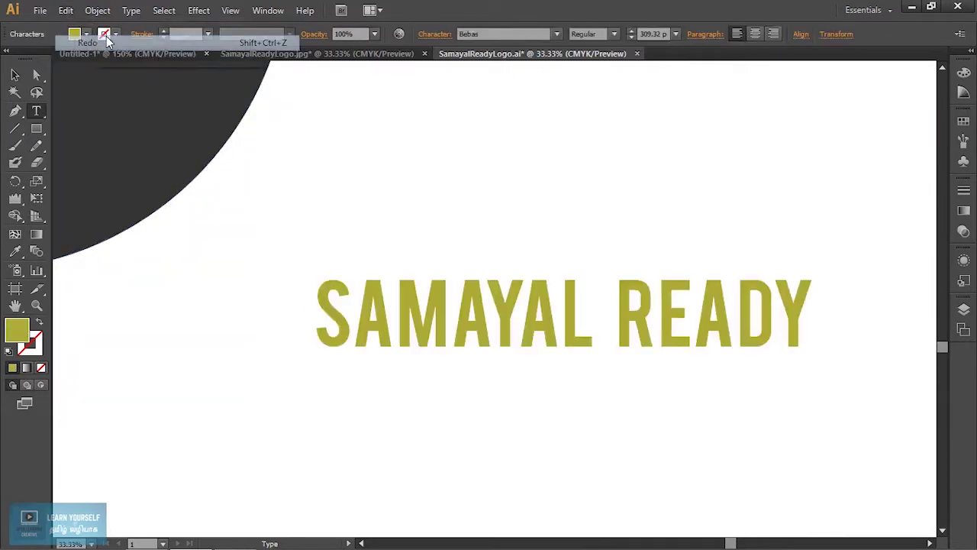
left_click(200, 11)
left_click(431, 302)
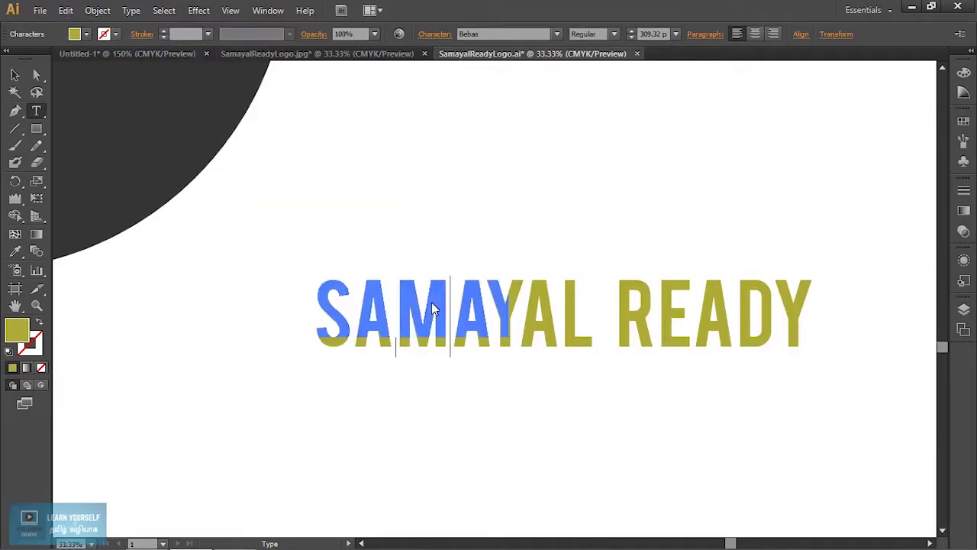
left_click(16, 75)
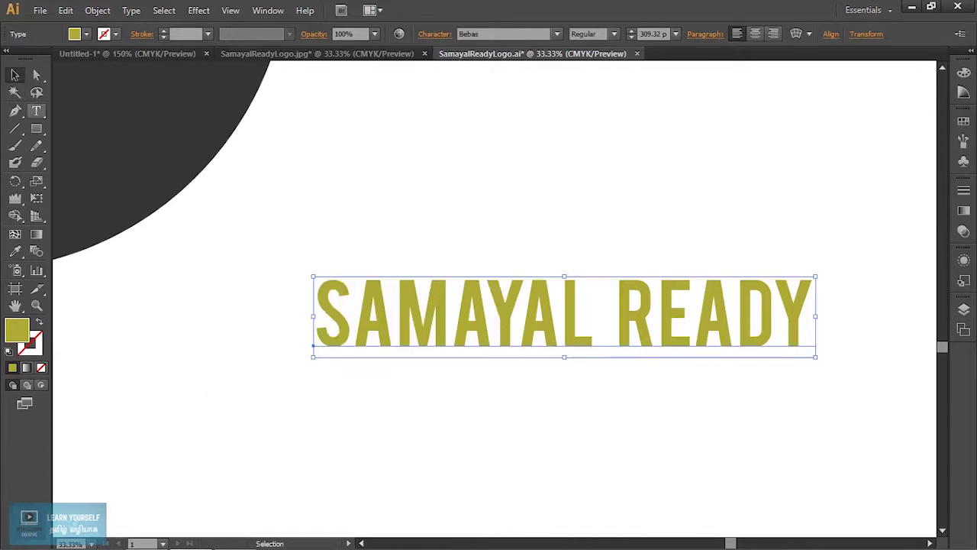
left_click(200, 10)
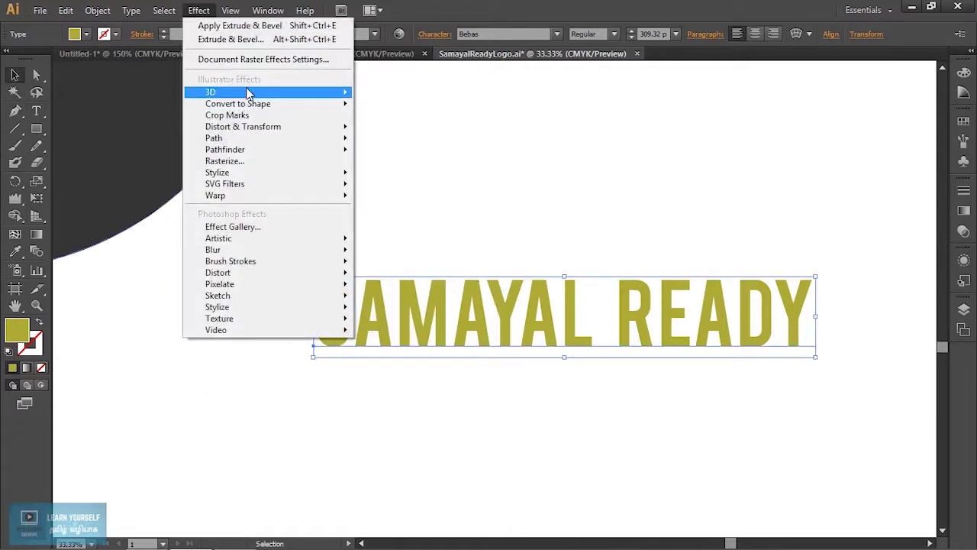
left_click(398, 95)
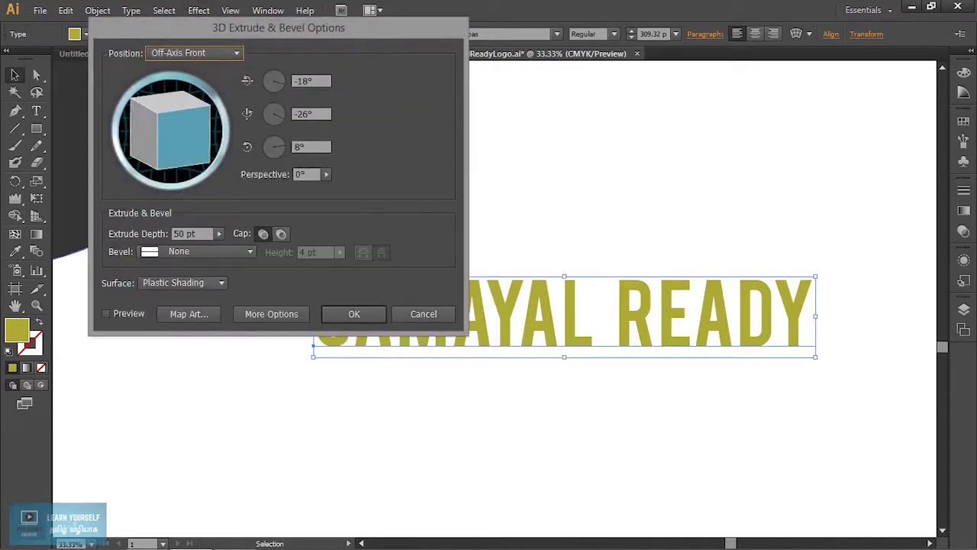
left_click(227, 58)
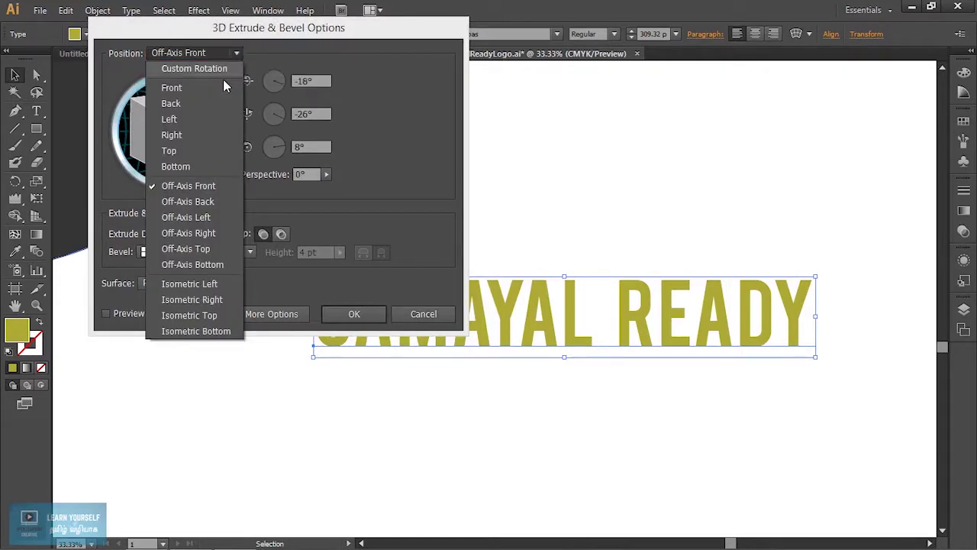
left_click(205, 202)
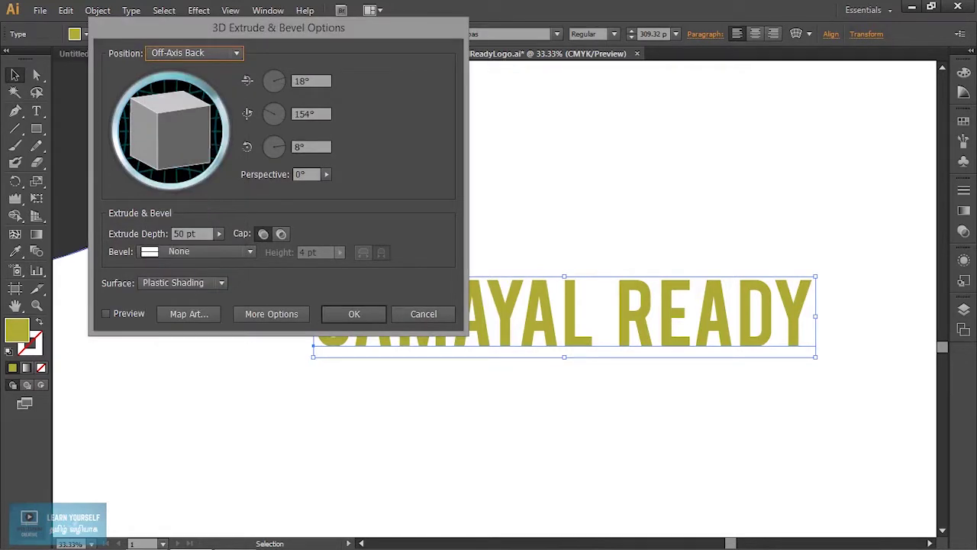
left_click(204, 51)
left_click(204, 217)
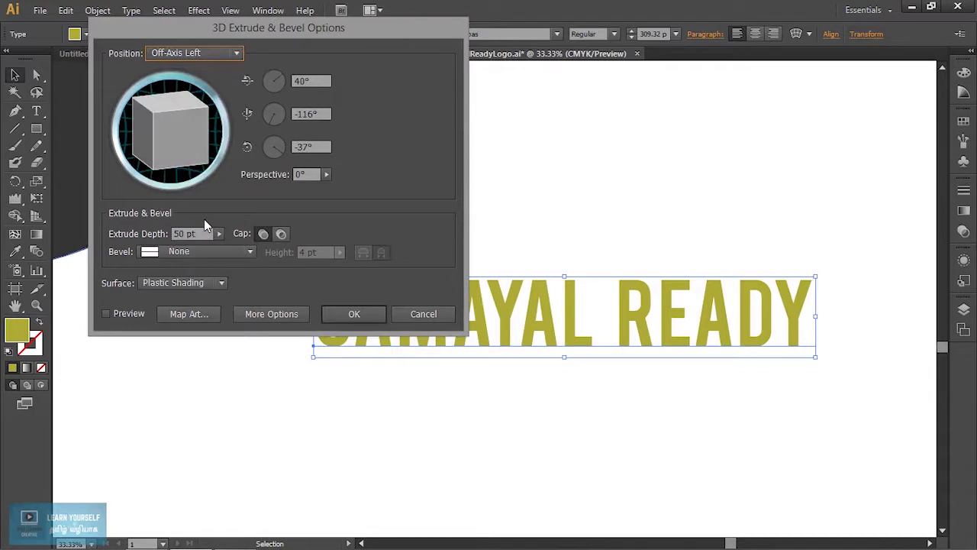
left_click(216, 50)
left_click(187, 249)
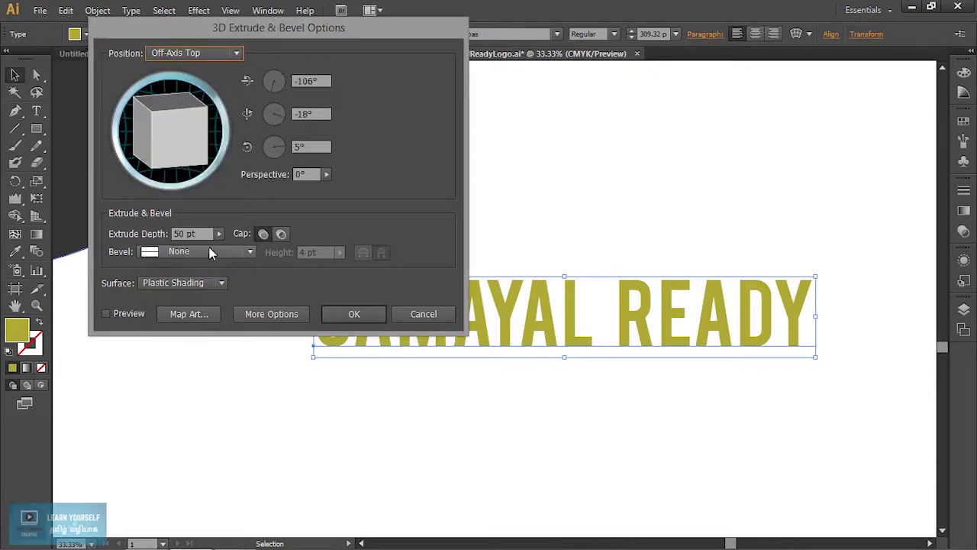
left_click(219, 51)
left_click(215, 298)
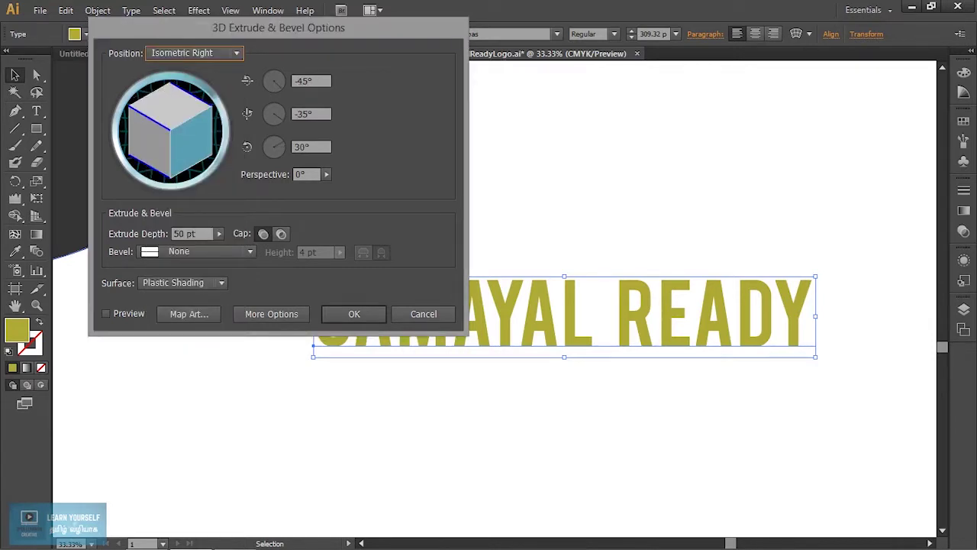
left_click_drag(169, 130, 177, 132)
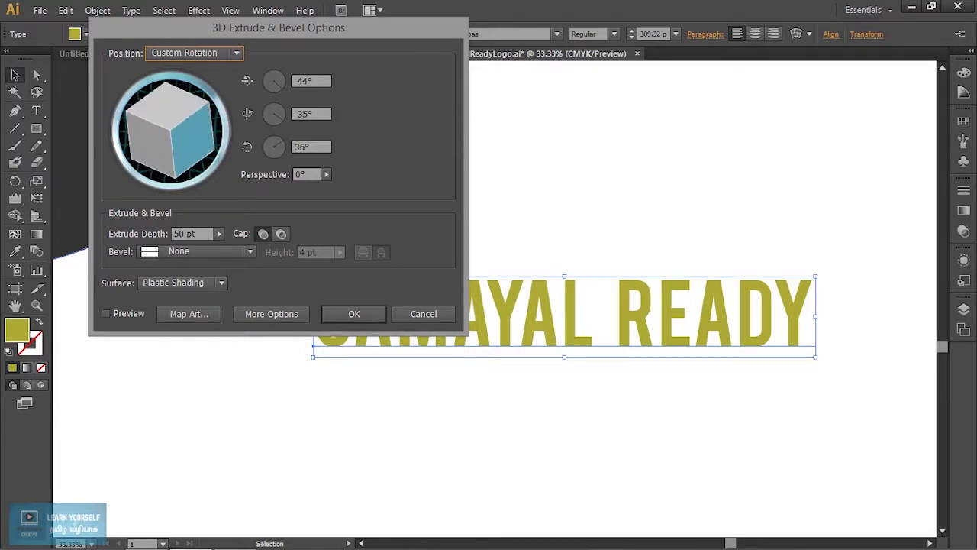
left_click(372, 314)
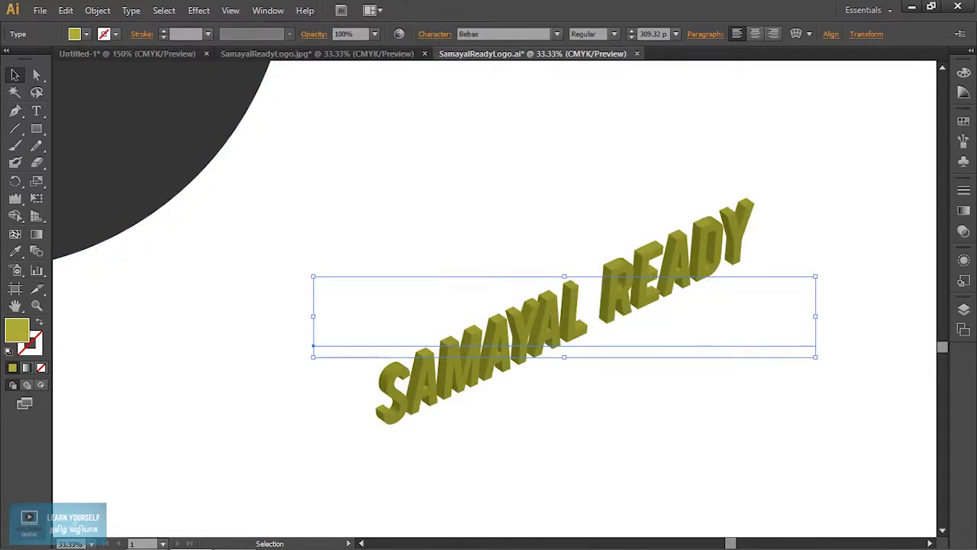
key("ctrl+z")
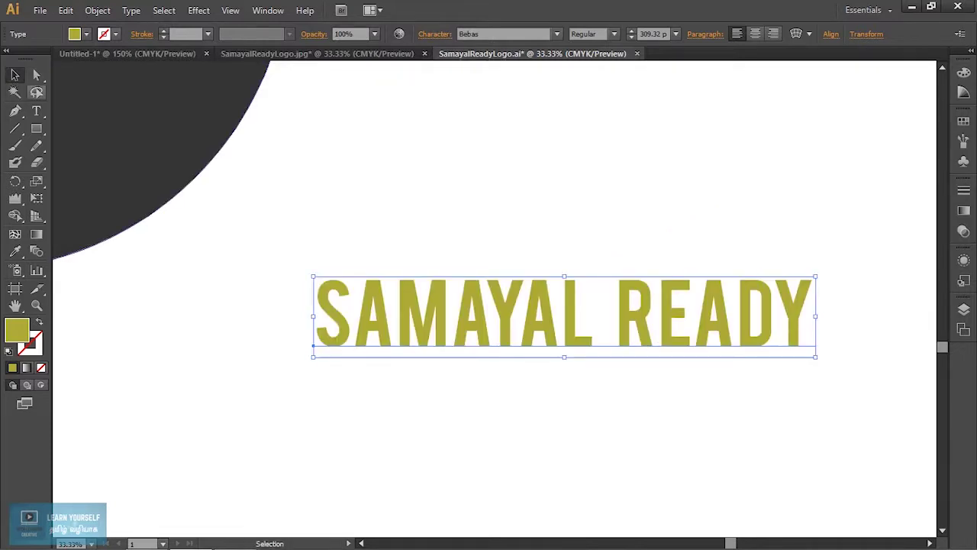
left_click(204, 12)
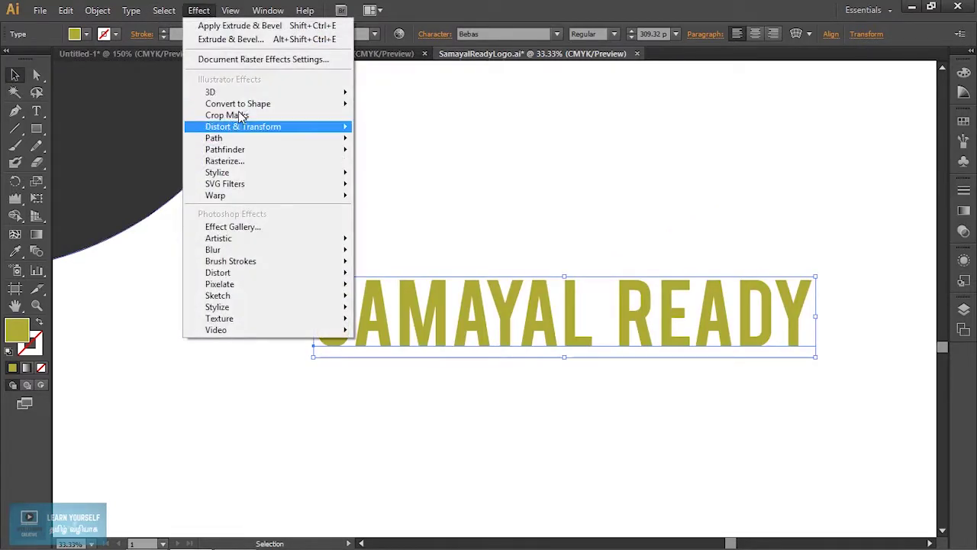
Apply a 3D Revolve to the title, pan to inspect the result, then undo it
mouse_move(211, 92)
left_click(413, 112)
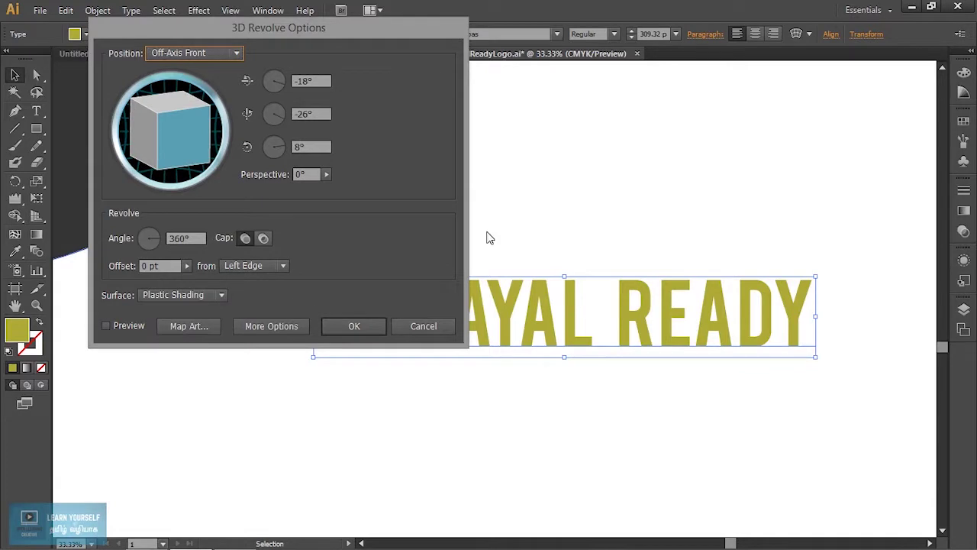
left_click(359, 325)
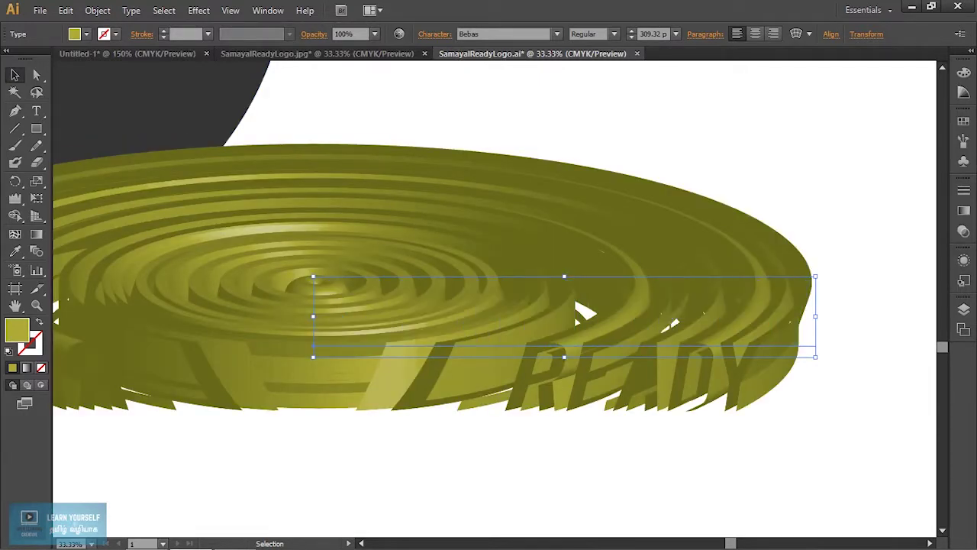
key("ctrl+shift+a")
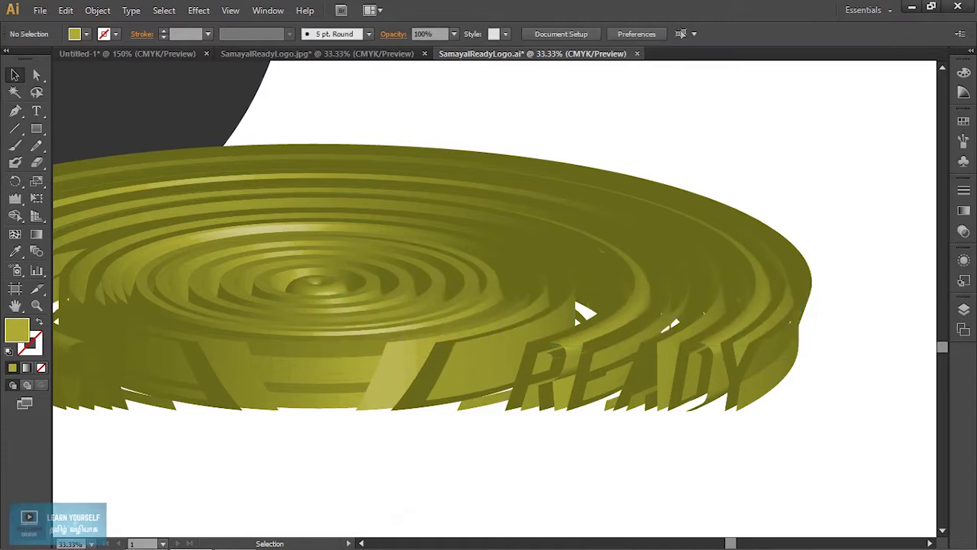
left_click_drag(165, 384, 569, 491)
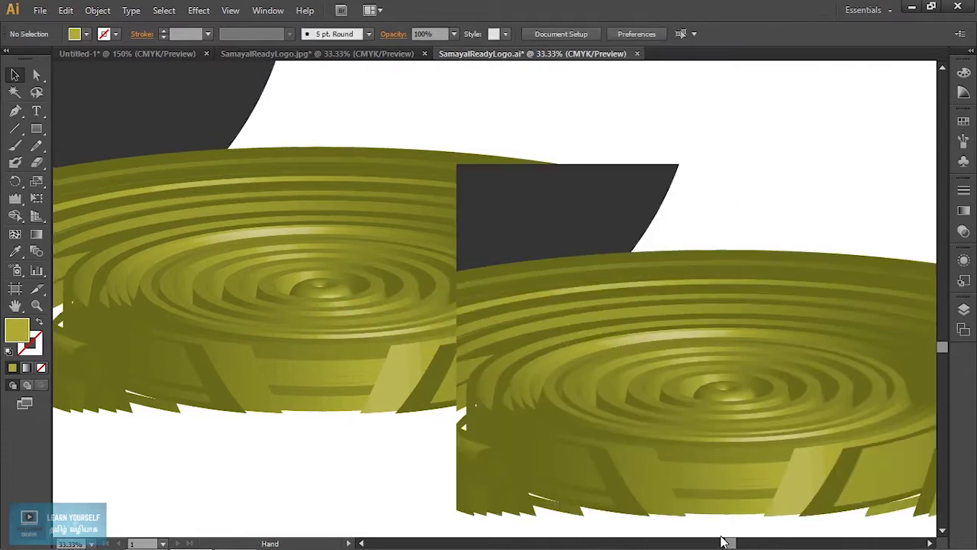
key("ctrl+z")
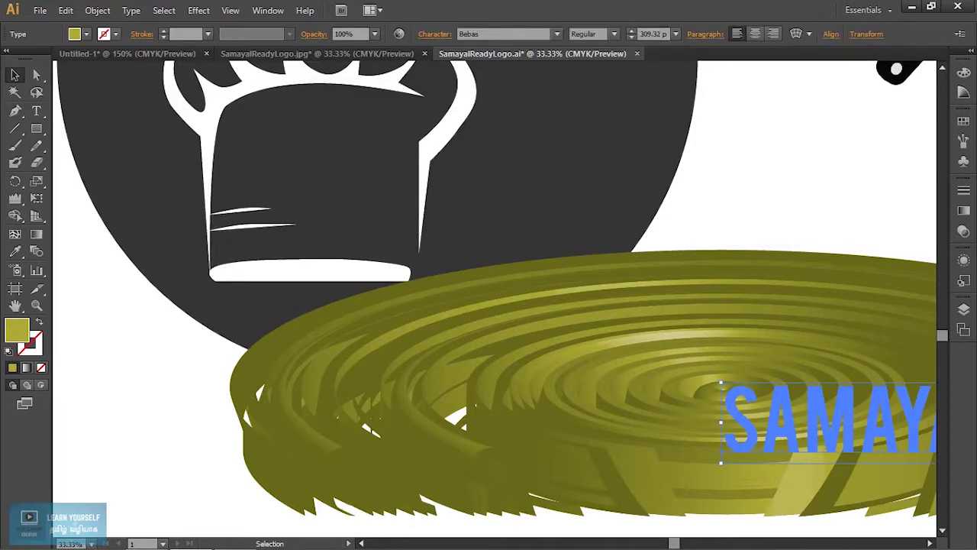
key("ctrl+z")
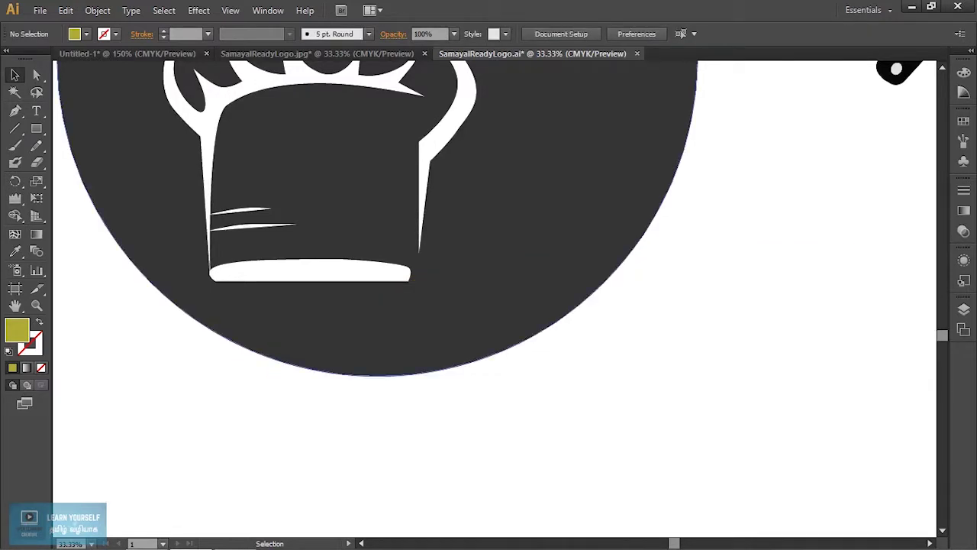
left_click(197, 10)
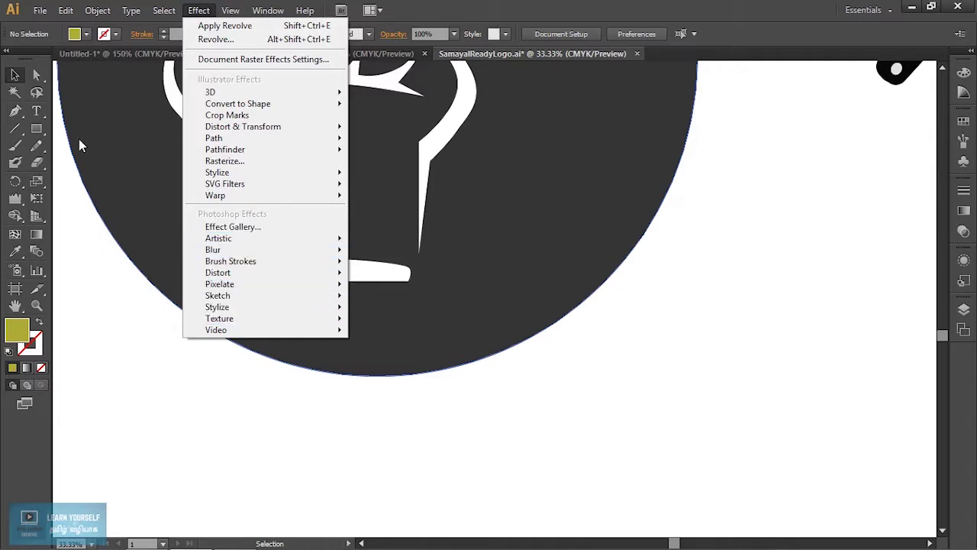
Dismiss the Effect menu, select all artwork and zoom out to show both pans
left_click(120, 356)
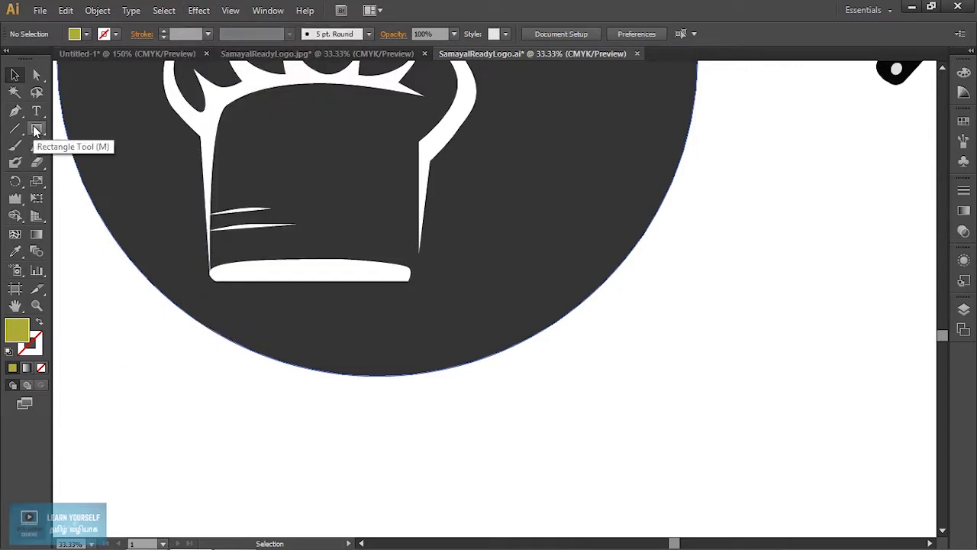
key("ctrl+a")
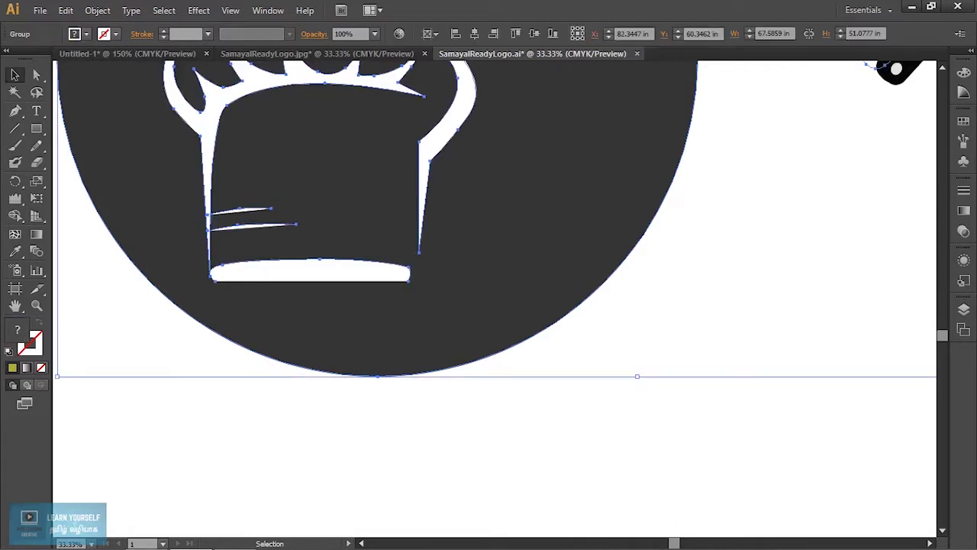
key("ctrl+minus")
key("ctrl+minus")
key("ctrl+minus")
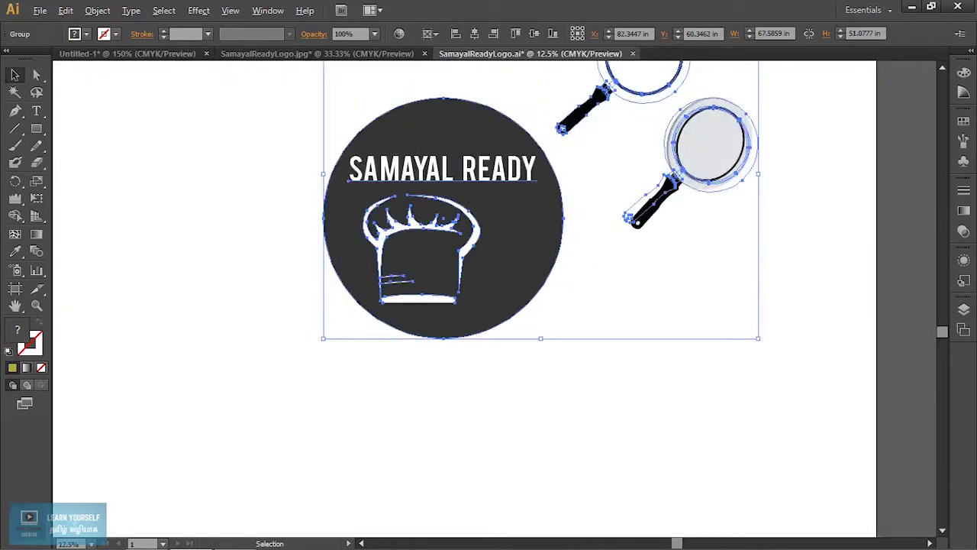
Inside the logo group, delete the extra pan and move the other onto the chef hat
double_click(588, 305)
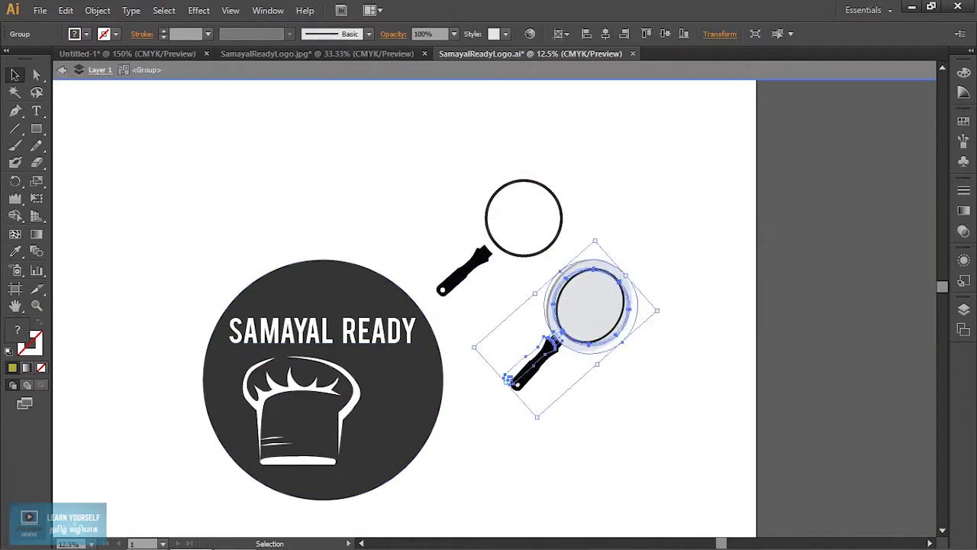
key("Delete")
left_click(557, 241)
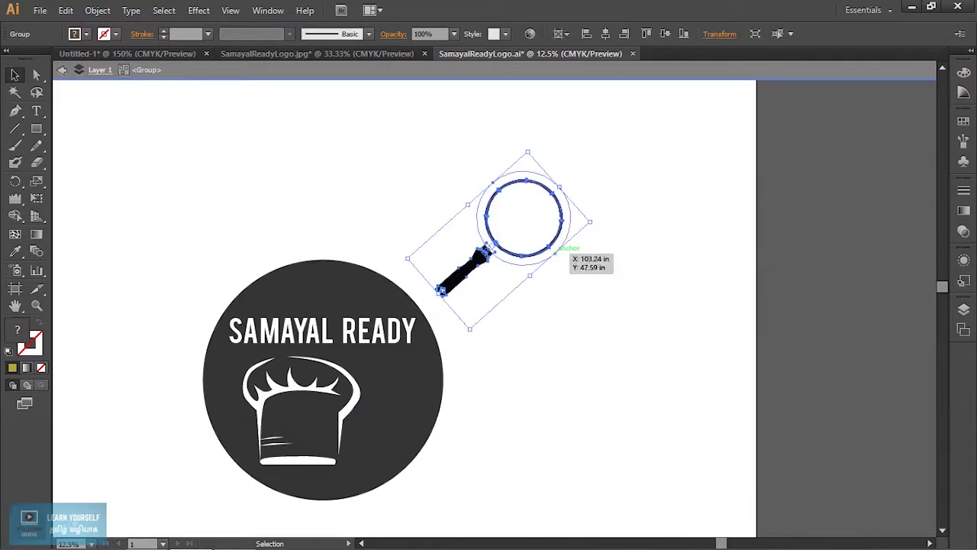
left_click(581, 292)
mouse_move(562, 229)
left_mouse_down()
mouse_move(432, 402)
mouse_move(406, 413)
left_mouse_up()
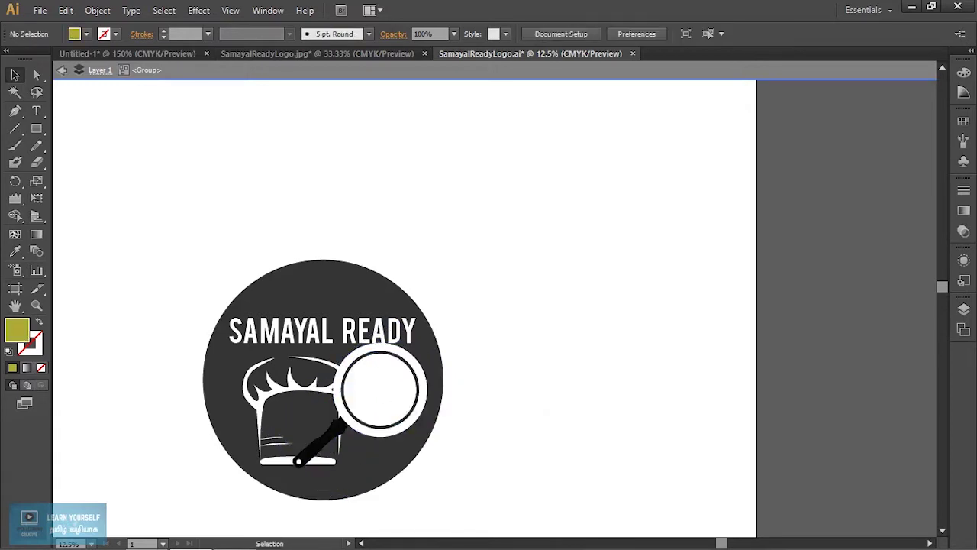
key("Escape")
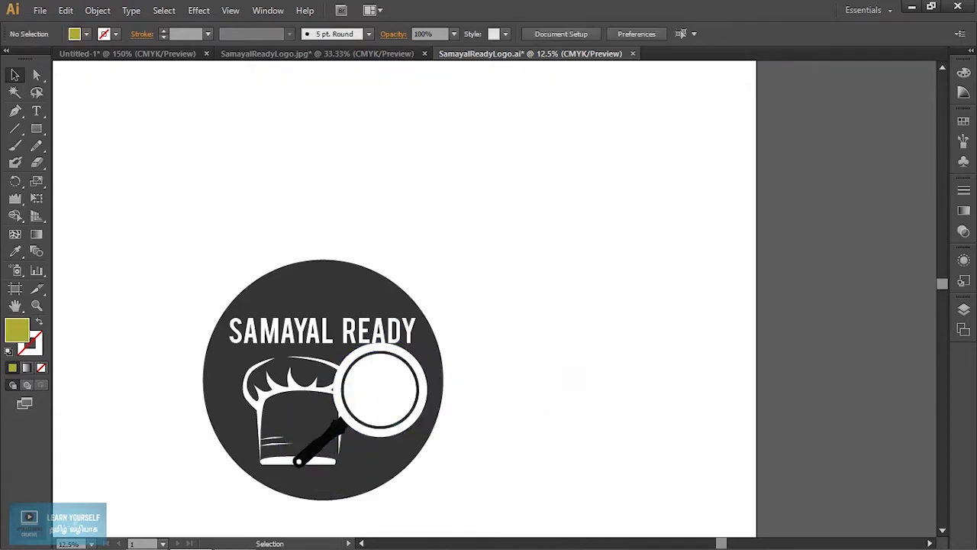
Apply a default Stylize > Drop Shadow to the whole logo group
left_click(328, 359)
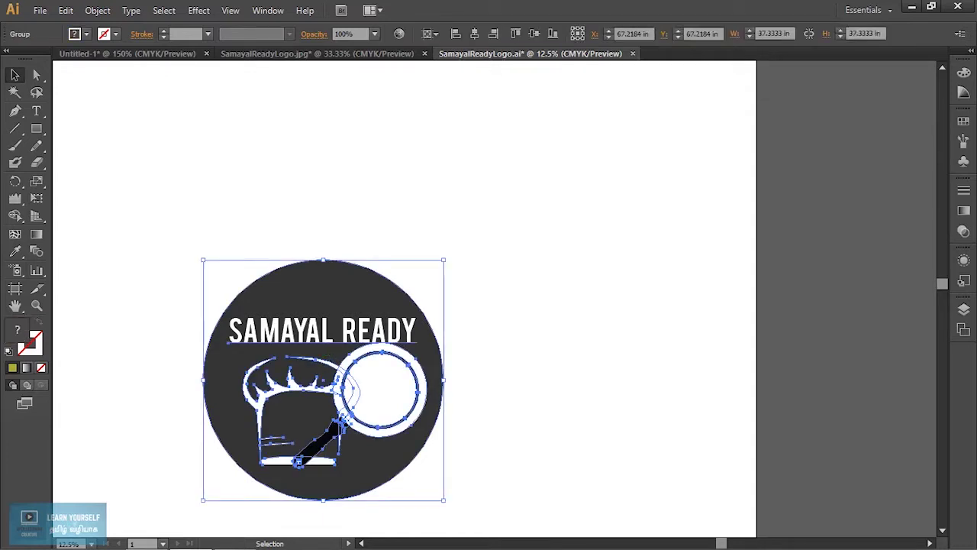
left_click(200, 11)
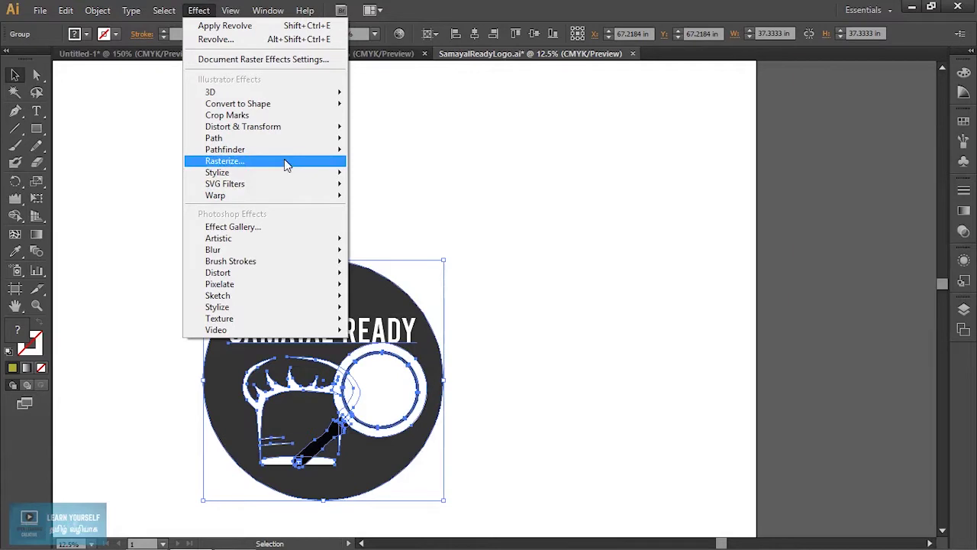
mouse_move(216, 173)
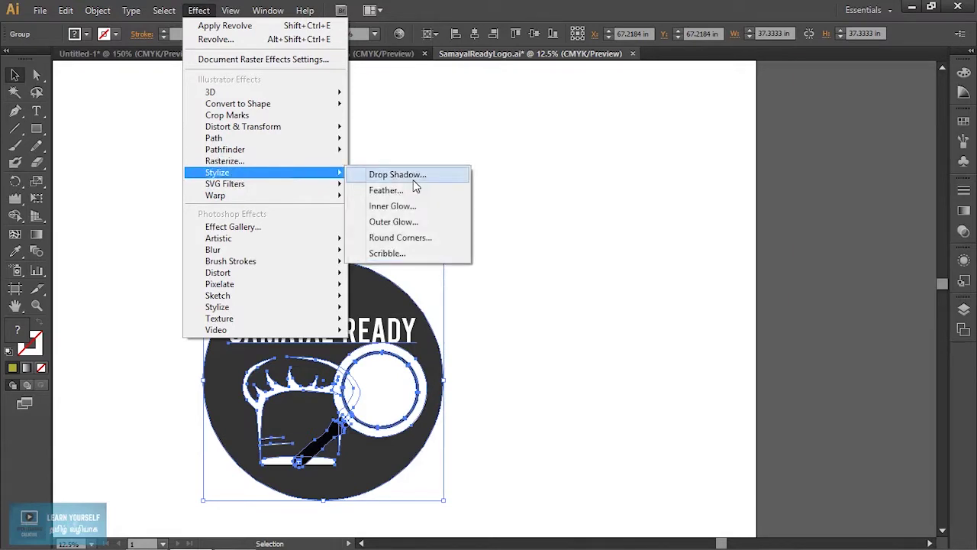
left_click(414, 183)
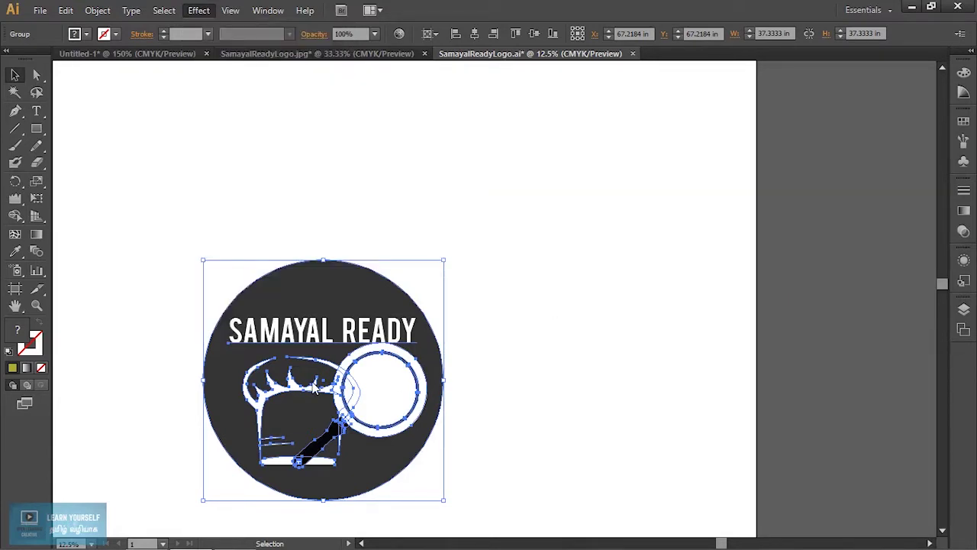
left_click(687, 292)
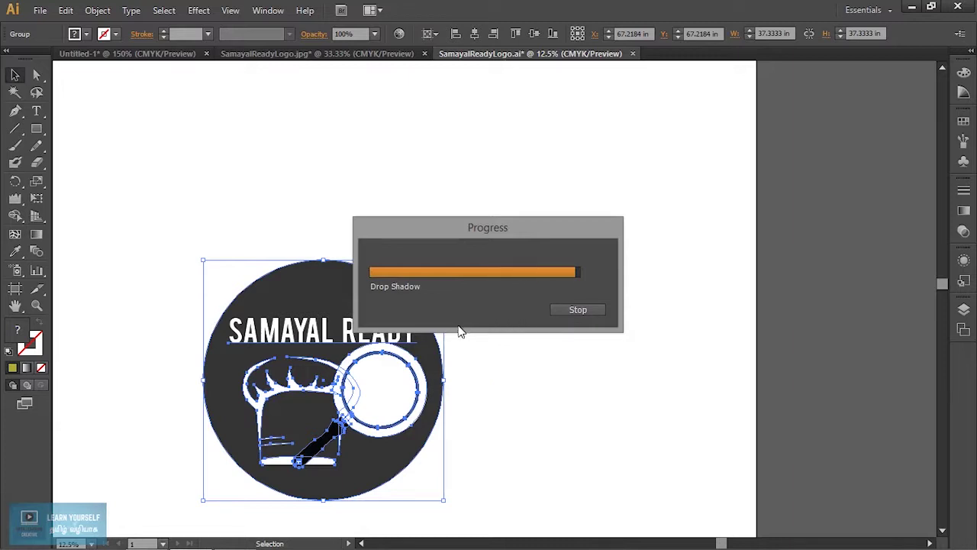
Zoom in and out to inspect the shadow edge, reselecting the logo group
left_click(497, 313)
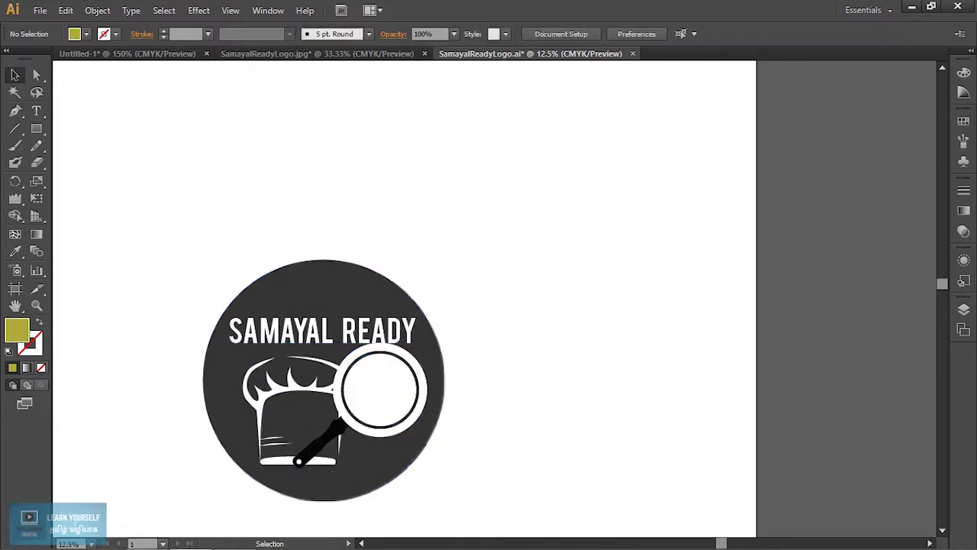
scroll(508, 415, "up", 2)
scroll(290, 519, "up", 2)
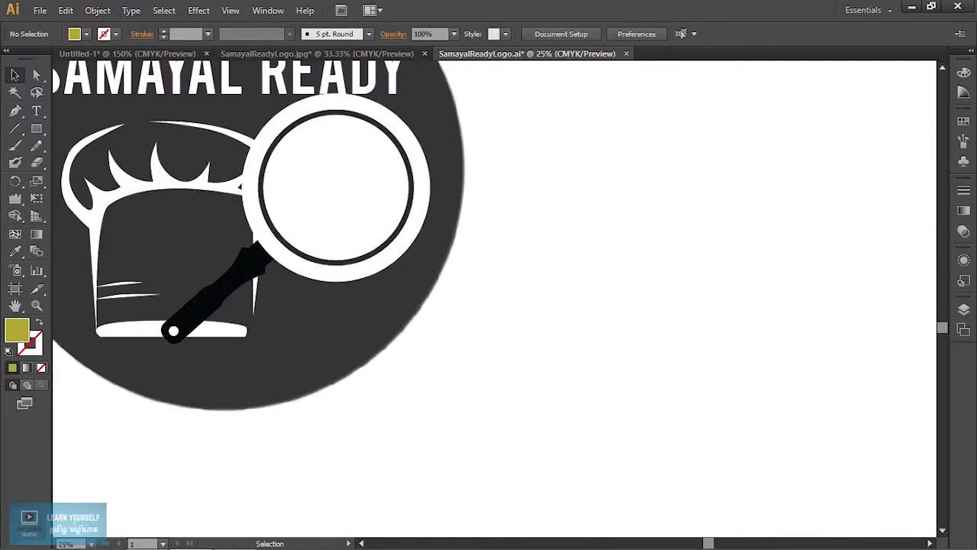
scroll(290, 519, "up", 1)
scroll(290, 520, "up", 1)
scroll(290, 519, "up", 1)
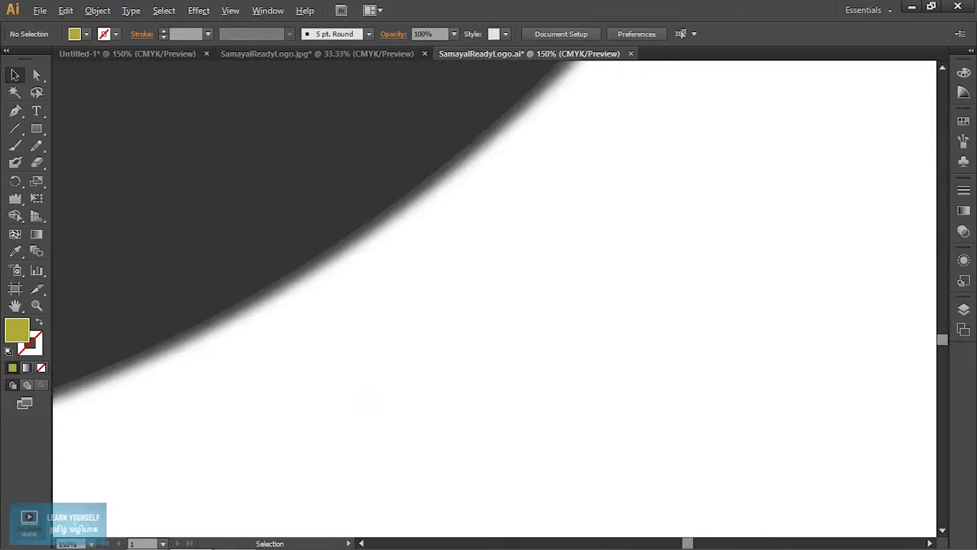
scroll(489, 405, "down", 5)
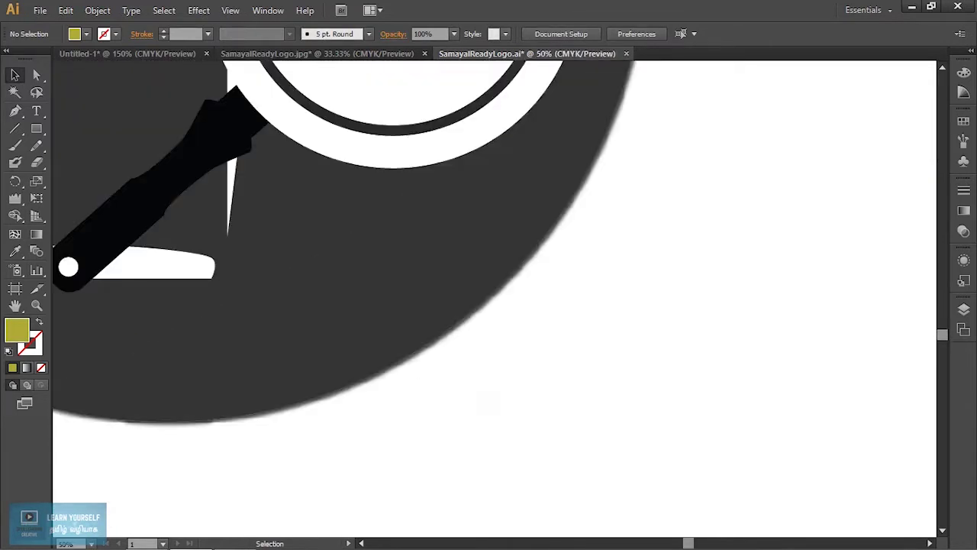
scroll(488, 404, "down", 1)
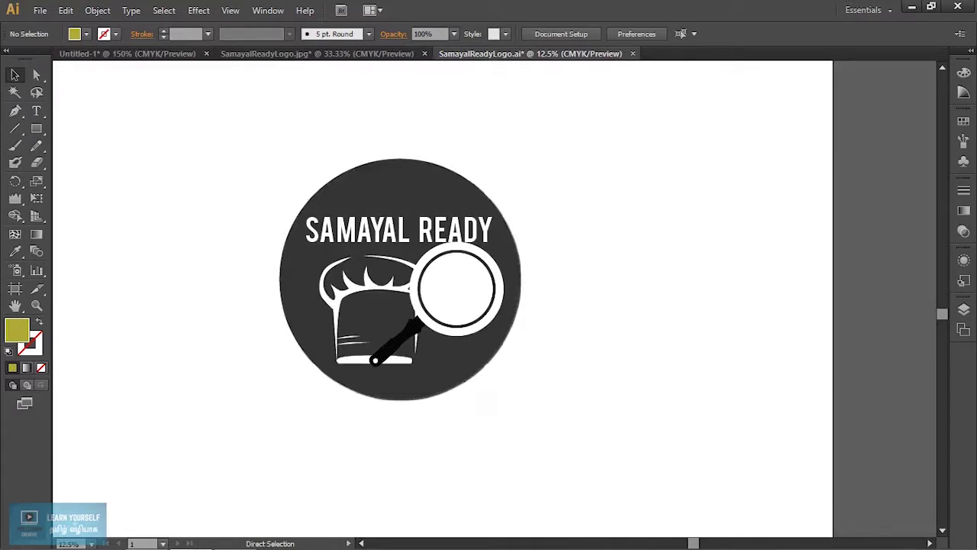
left_click(492, 359)
scroll(491, 254, "up", 3)
scroll(491, 254, "up", 3)
scroll(646, 397, "down", 3)
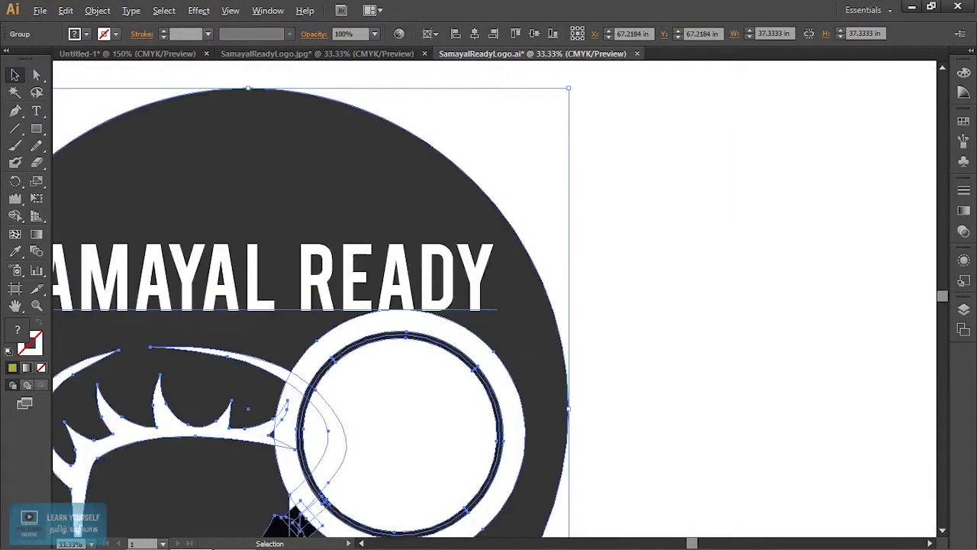
scroll(646, 397, "down", 2)
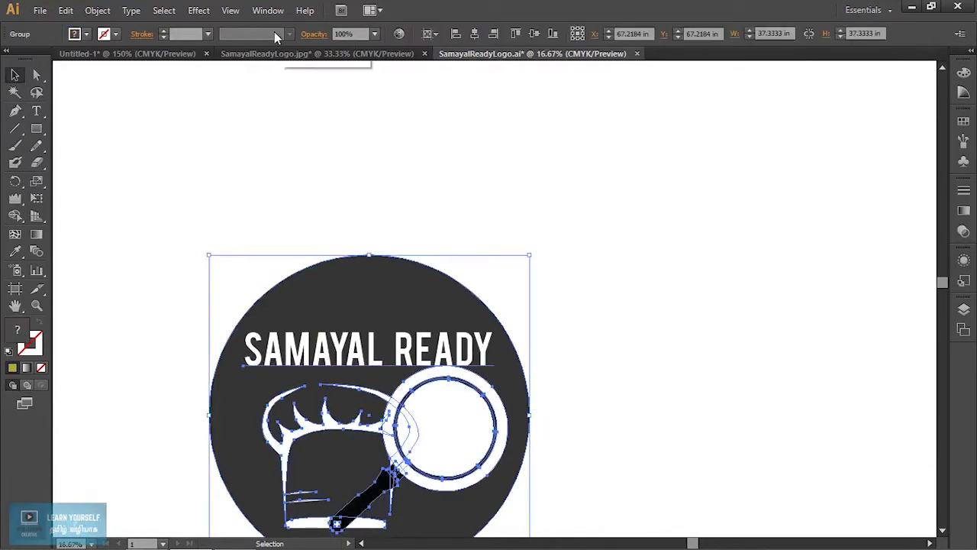
Set the drop shadow to 0.3 in X/Y offset, 56% opacity and 0.2 in blur
left_click(197, 10)
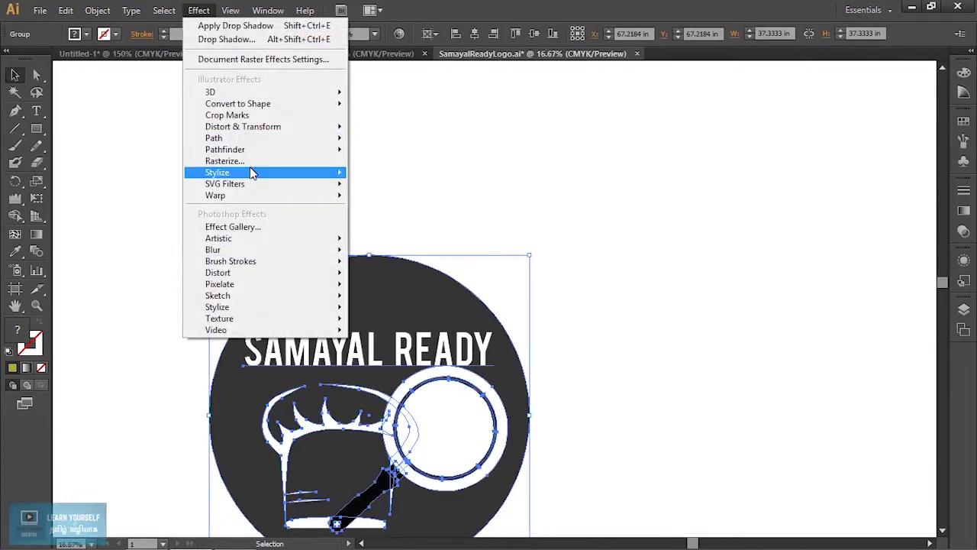
left_click(394, 174)
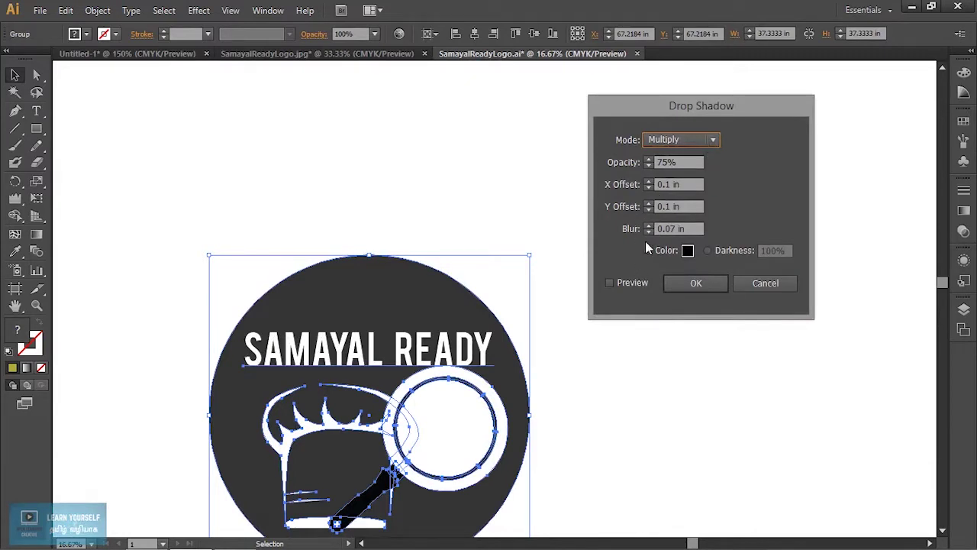
left_click(648, 181)
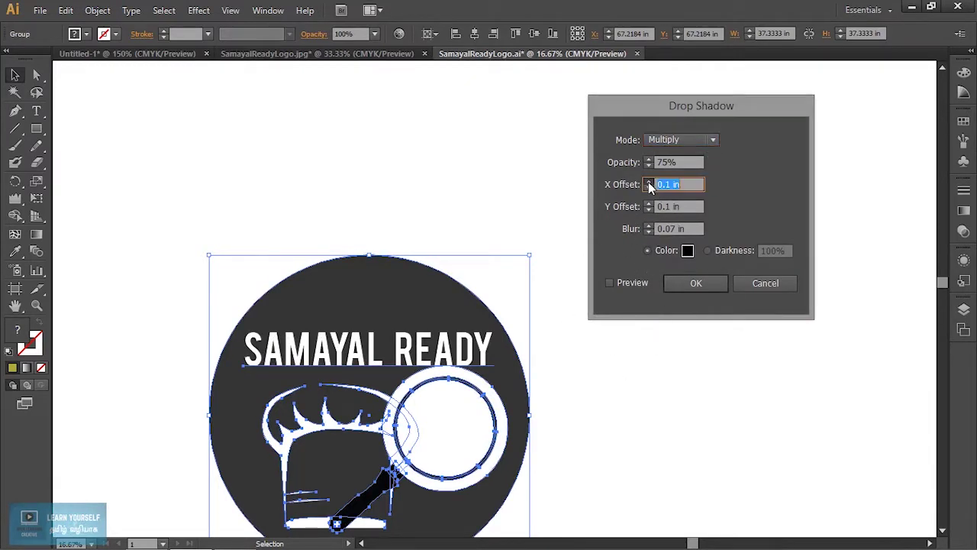
type("0.3")
left_click(648, 204)
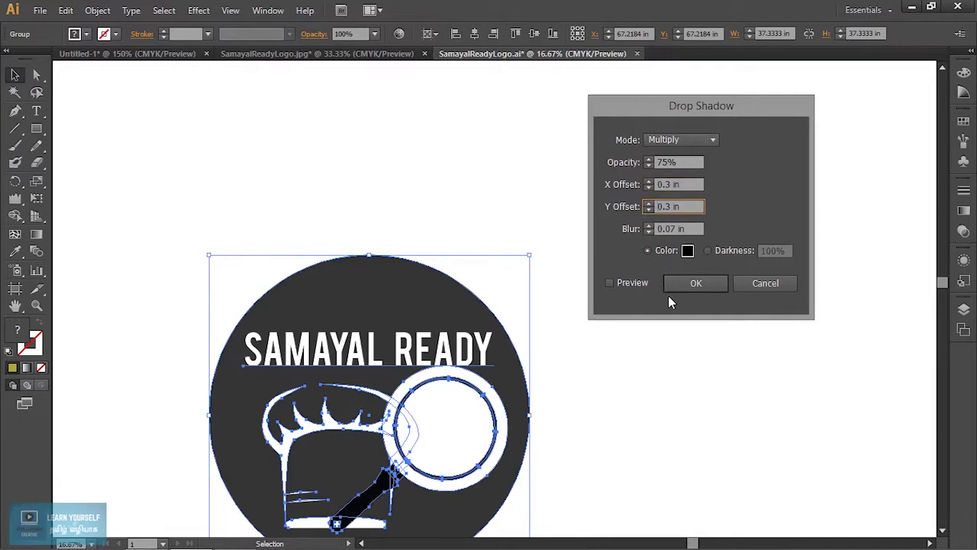
left_click(609, 283)
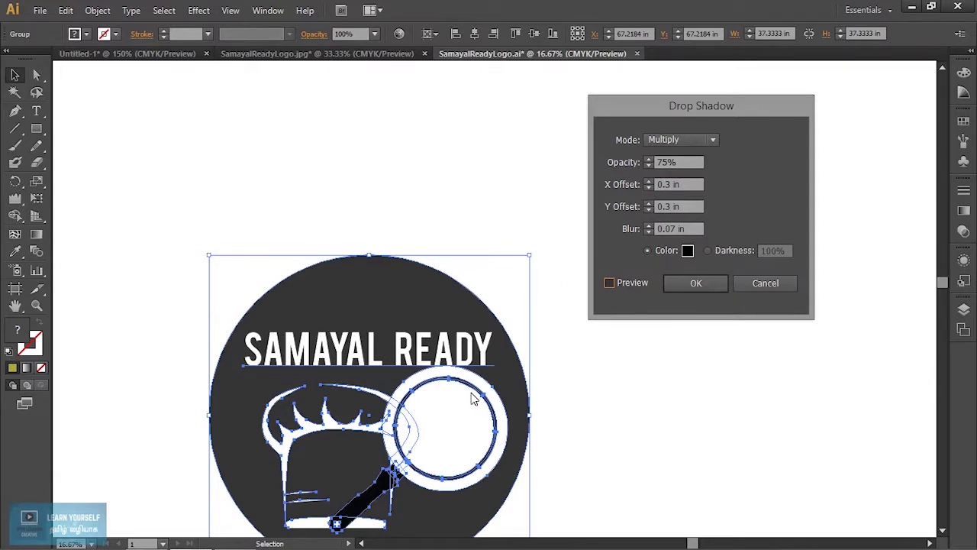
key("space")
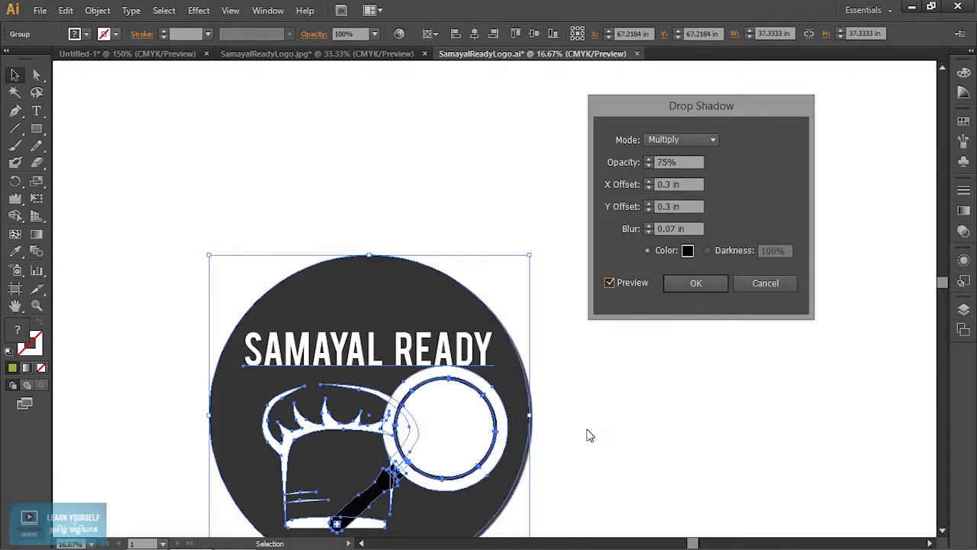
key("space")
left_click(648, 166)
left_click(648, 166)
left_click(648, 166)
left_click(648, 226)
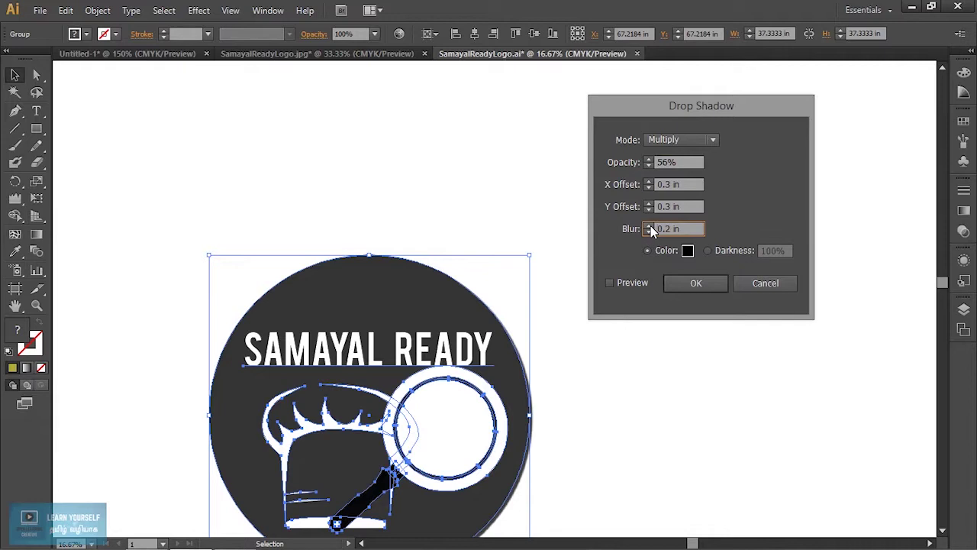
left_click(697, 285)
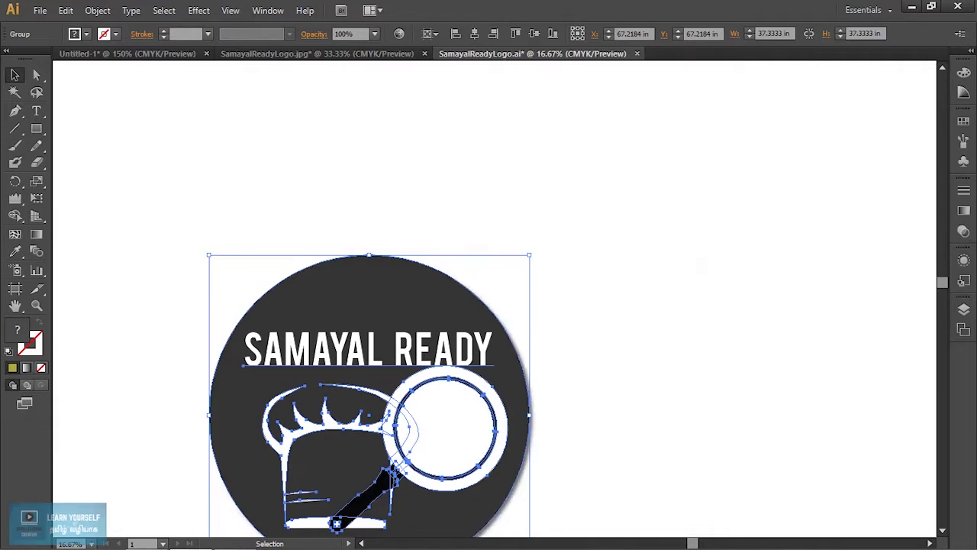
Scroll and deselect to inspect the softer shadow around the circle
scroll(489, 306, "down", 2)
scroll(488, 306, "down", 1)
key("ctrl+shift+a")
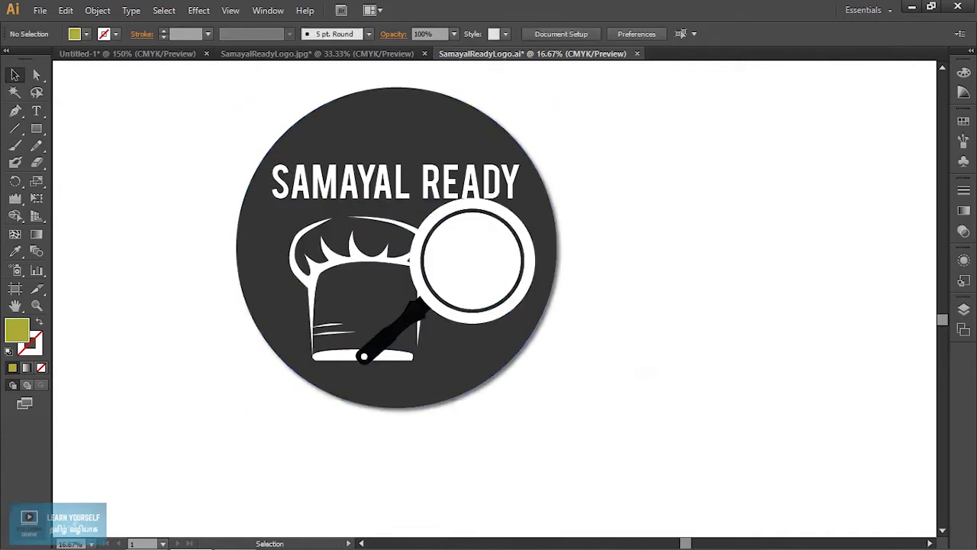
scroll(631, 387, "up", 3)
scroll(649, 399, "down", 2)
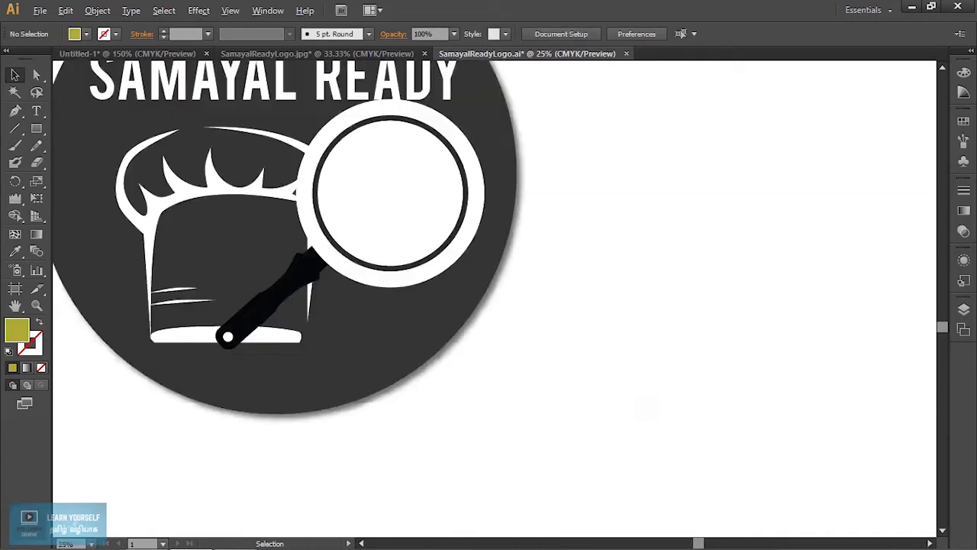
scroll(484, 307, "down", 2)
scroll(410, 434, "up", 1)
left_click(410, 434)
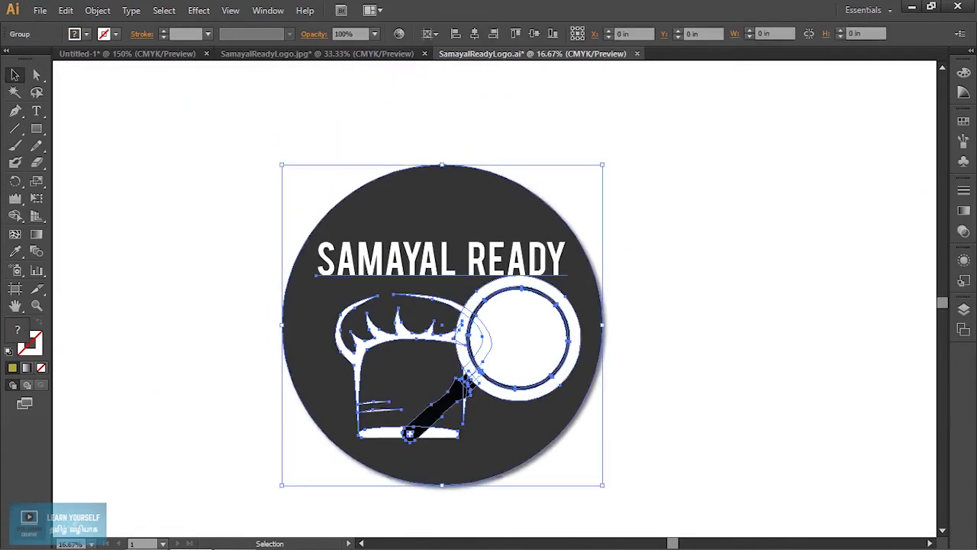
left_click(197, 10)
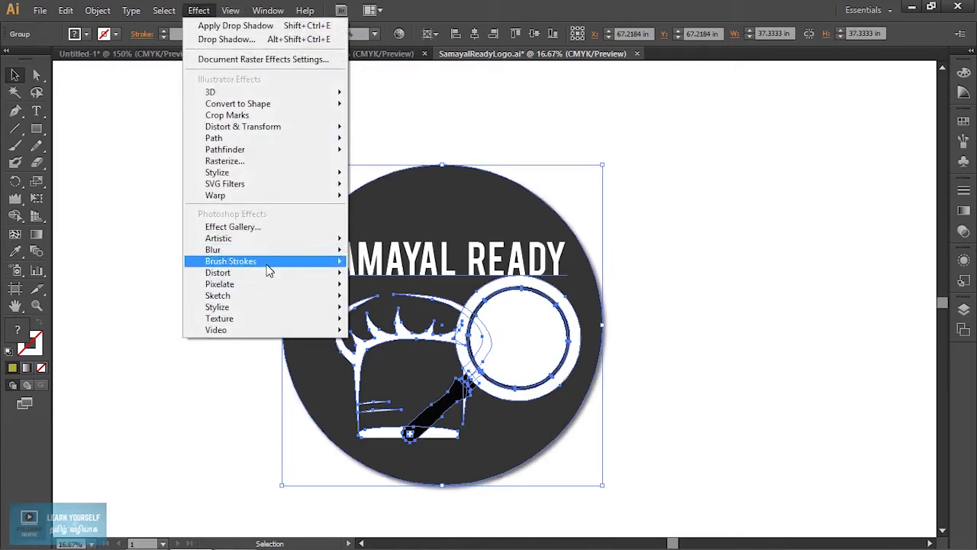